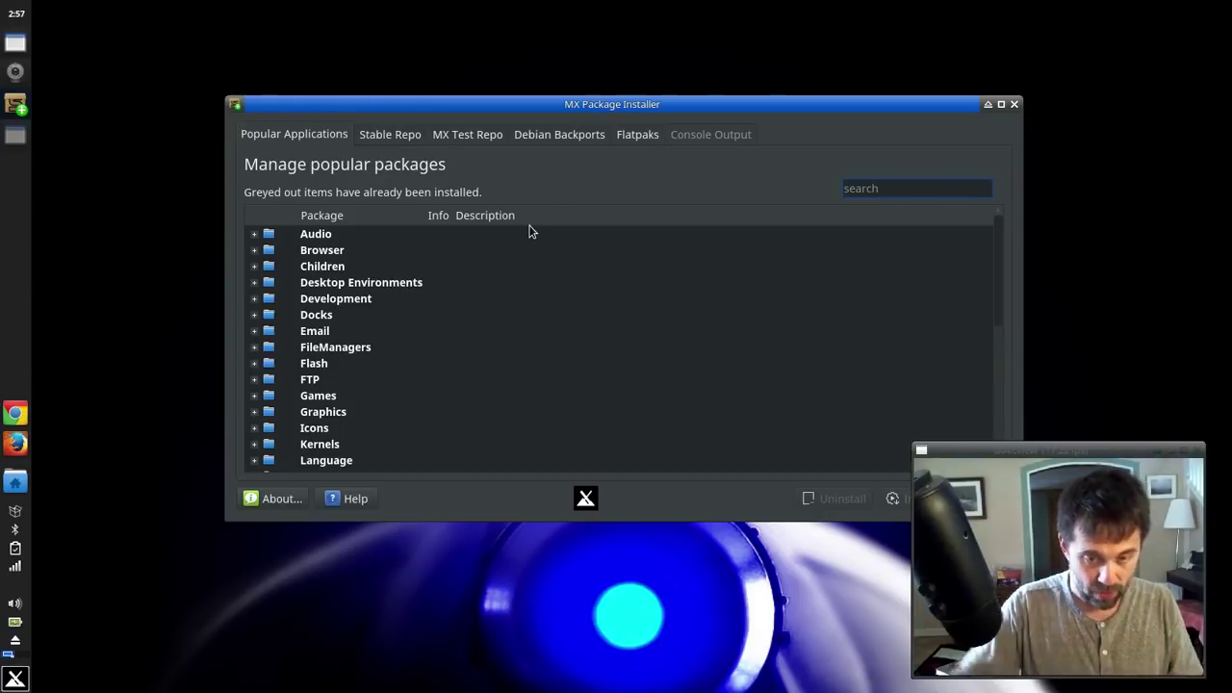
# Step: Reposition the package installer window and dismiss the granted-permissions notice with the option not to display it again
pyautogui.moveTo(518, 104); pyautogui.dragTo(389, 55)
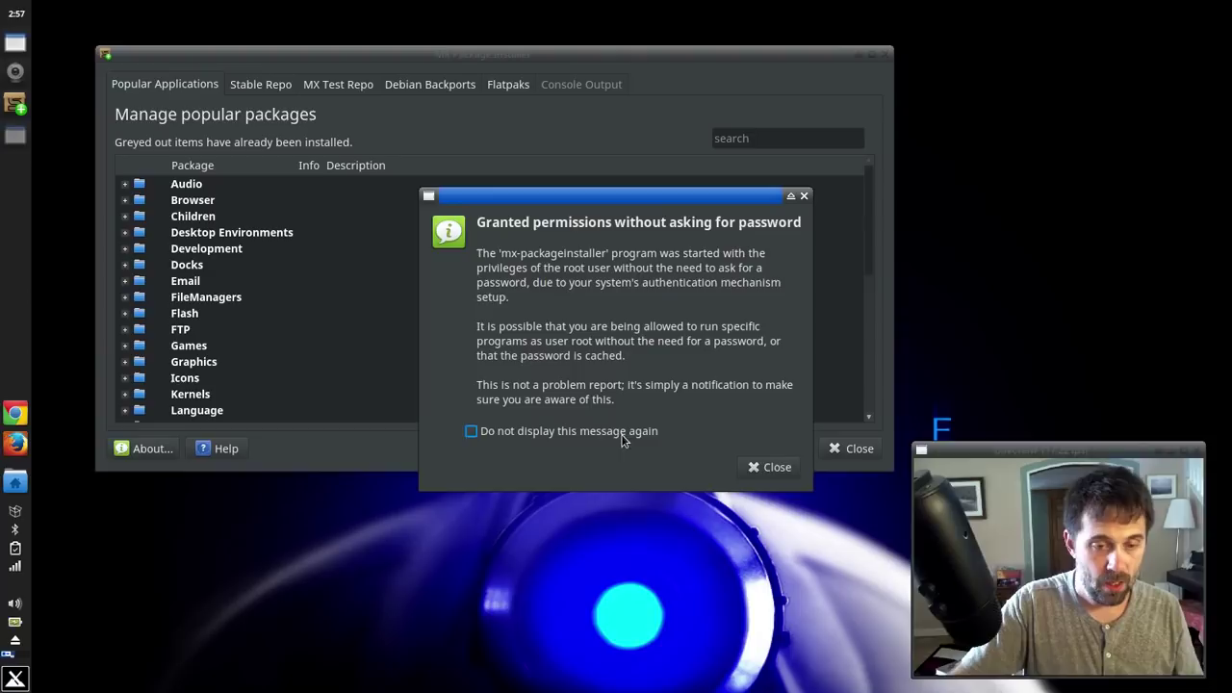
pyautogui.click(621, 433)
pyautogui.click(769, 467)
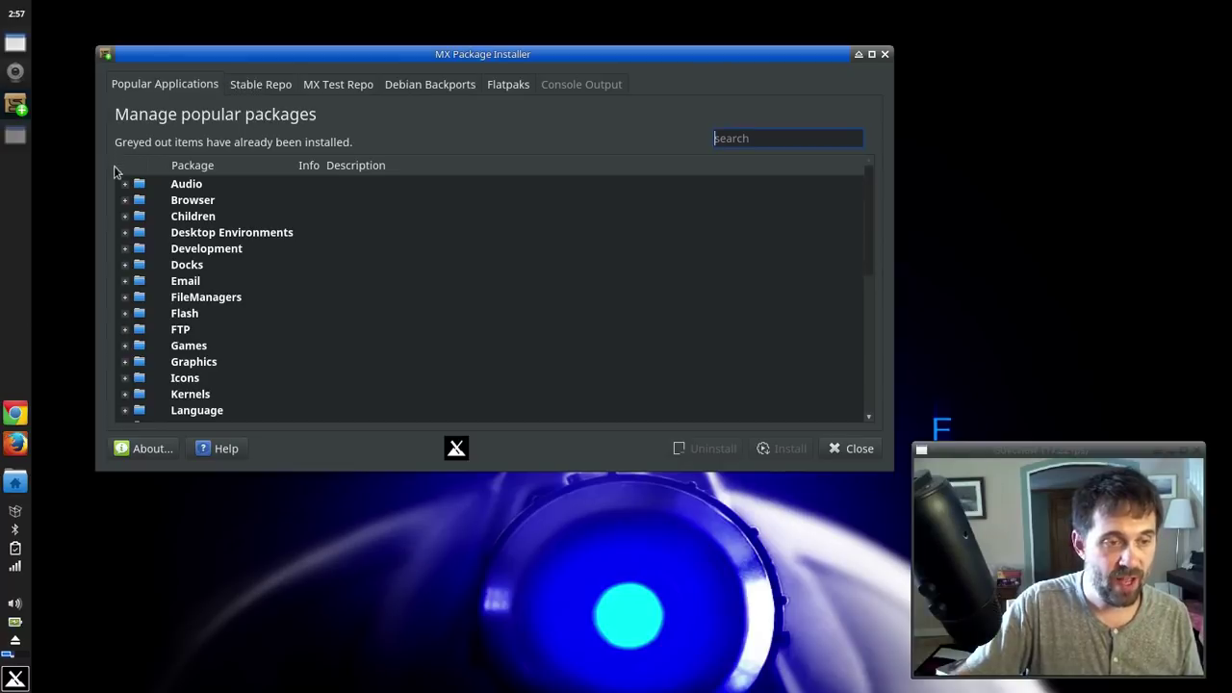
# Step: Expand and collapse the Browser and Desktop Environments categories of the popular applications to view their packages
pyautogui.click(125, 200)
pyautogui.click(125, 200)
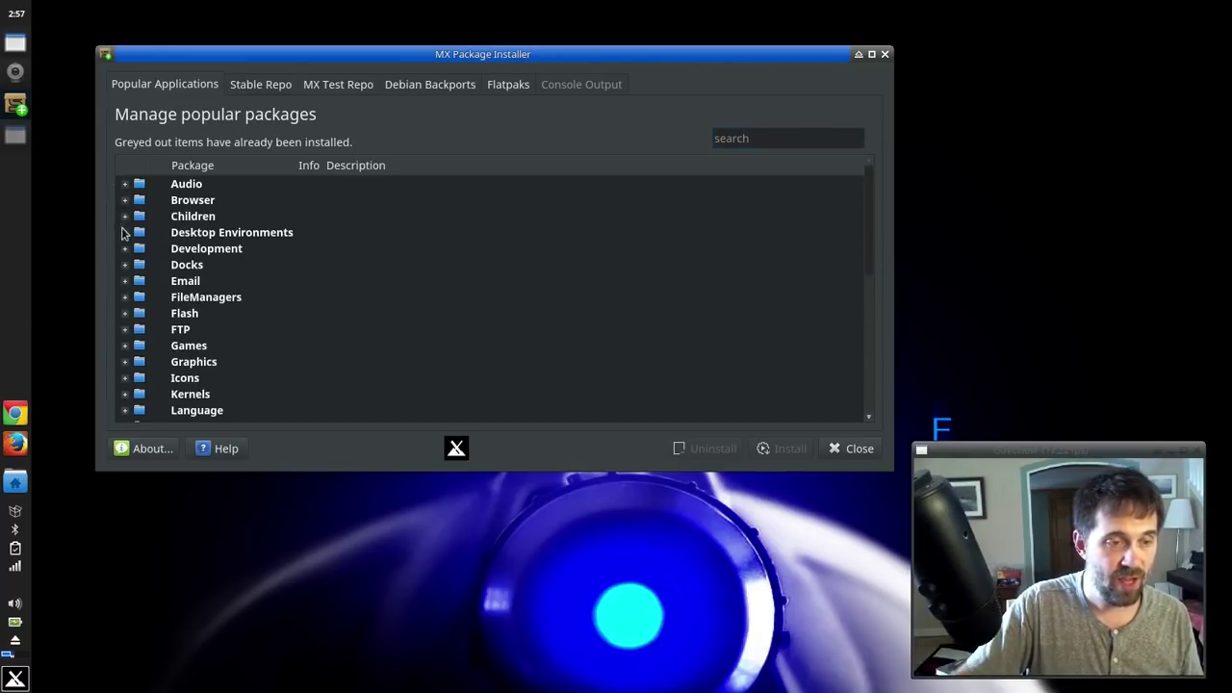
pyautogui.click(124, 233)
pyautogui.click(124, 233)
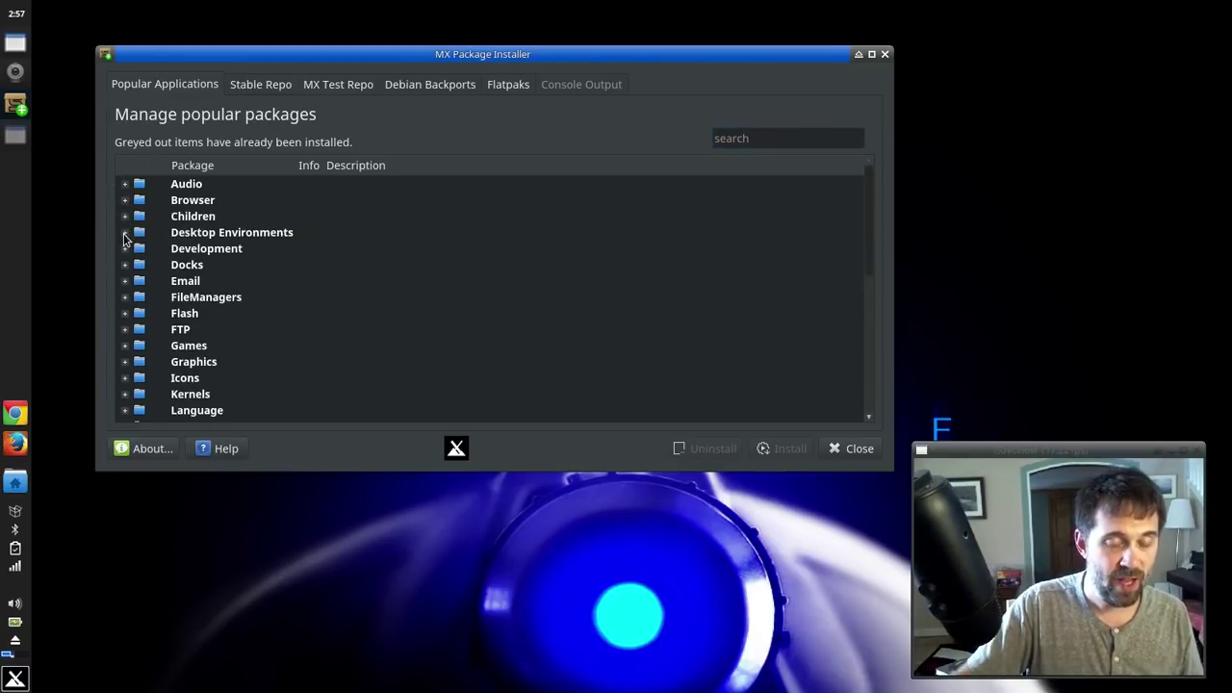
# Step: View the package lists of the Stable Repo, MX Test Repo and Debian Backports, dismissing the backports warning
pyautogui.click(261, 86)
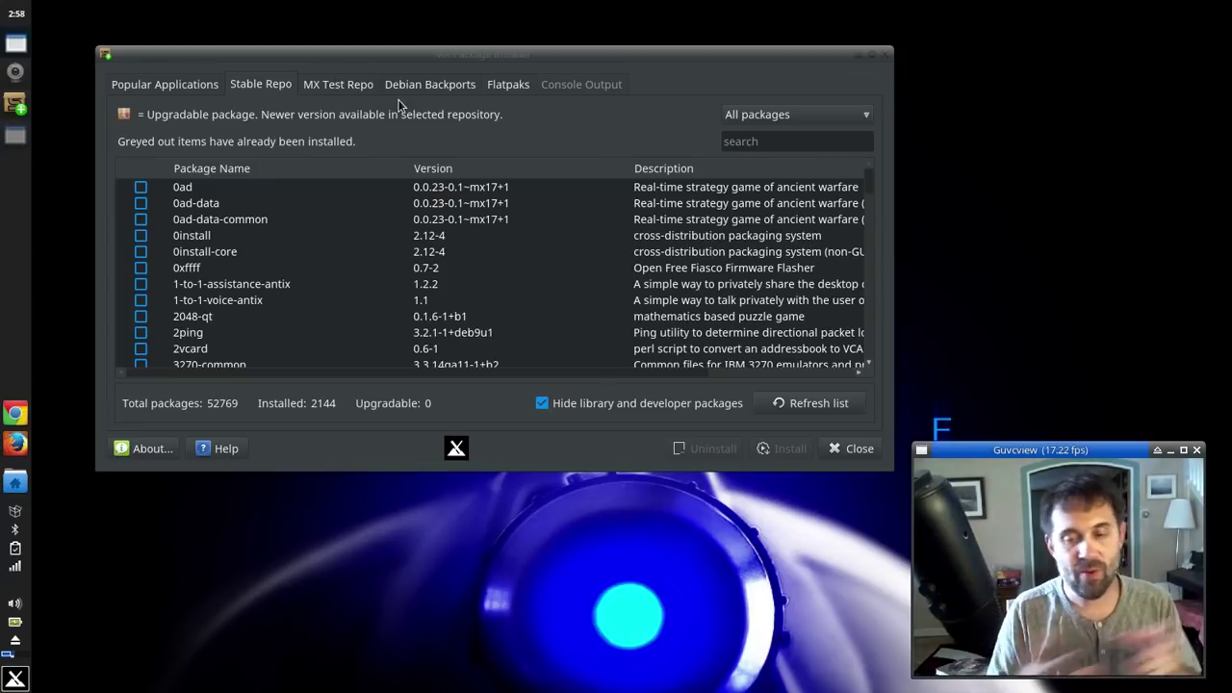
pyautogui.click(359, 85)
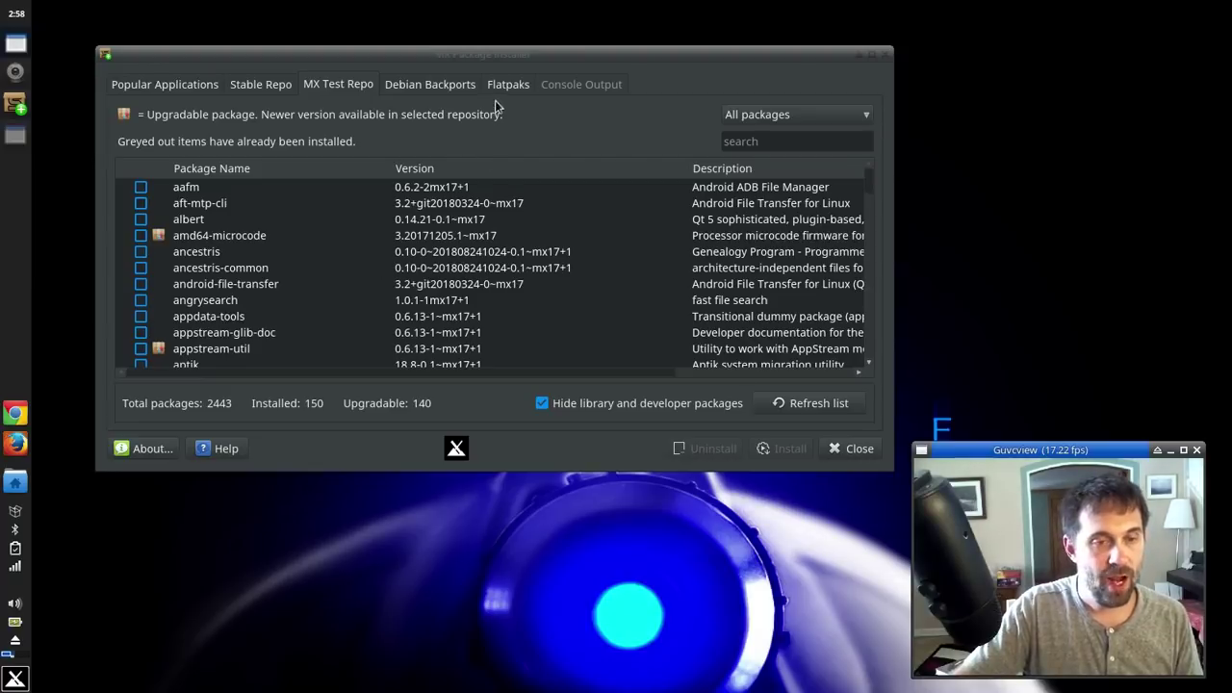
pyautogui.click(465, 85)
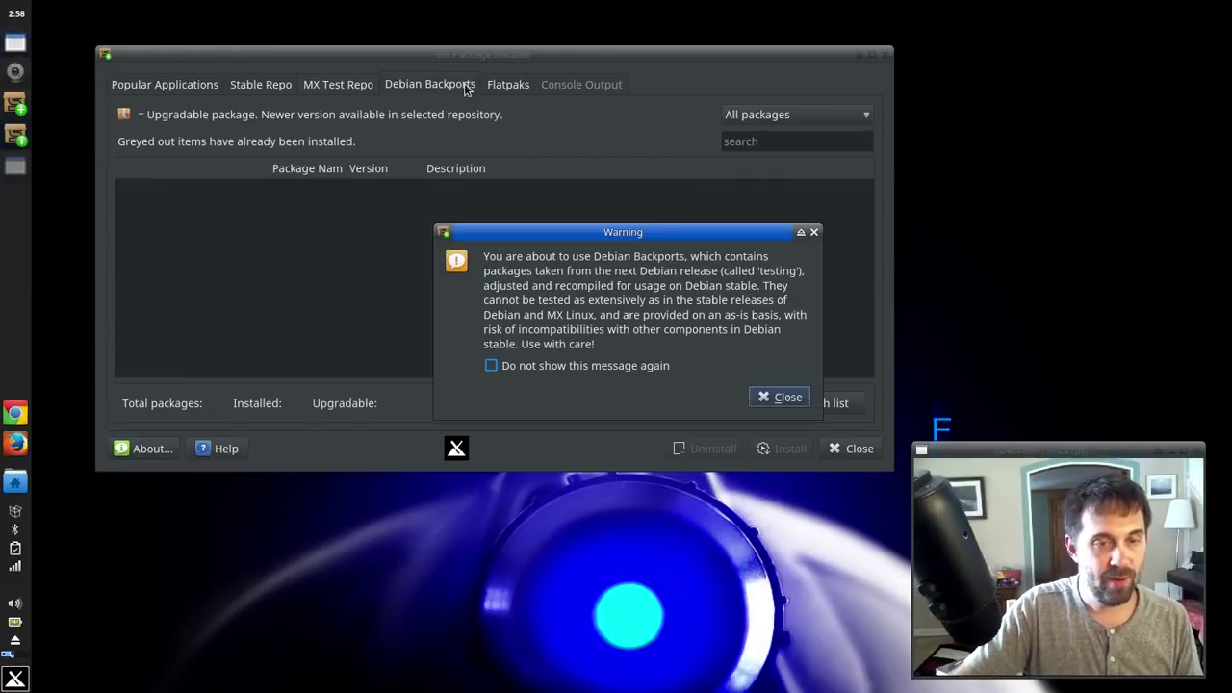
pyautogui.click(766, 396)
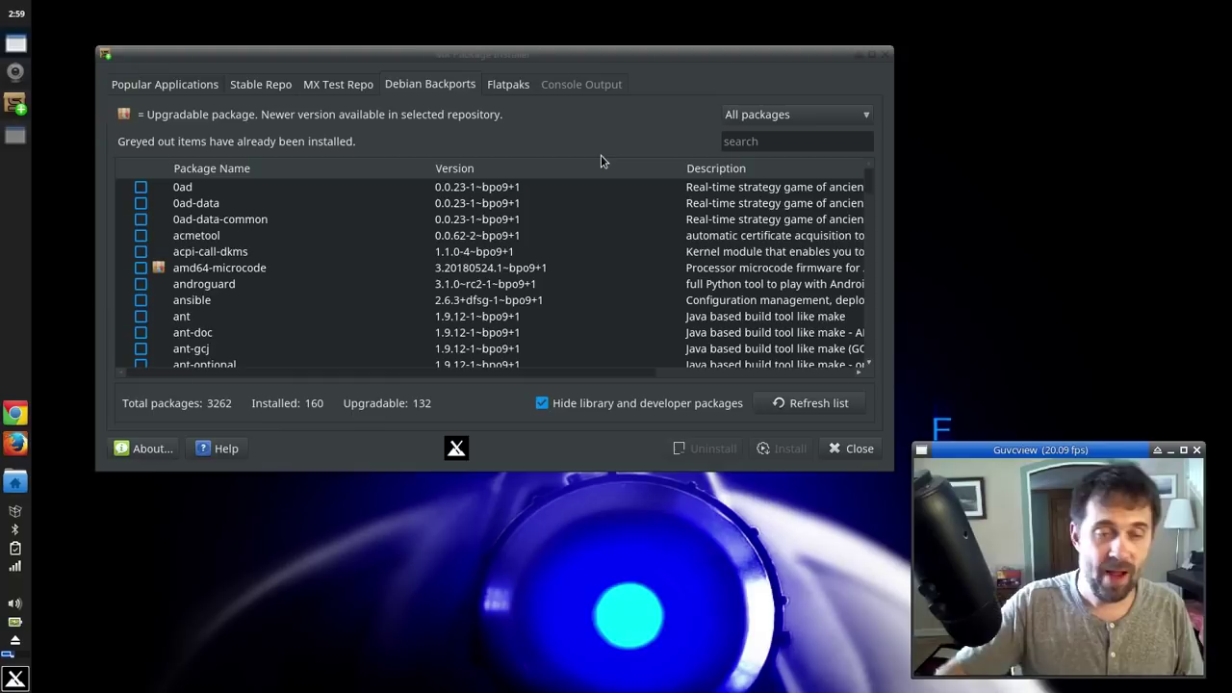
# Step: Show the Flatpaks list and check which remote repositories are available, keeping flathub selected
pyautogui.click(512, 87)
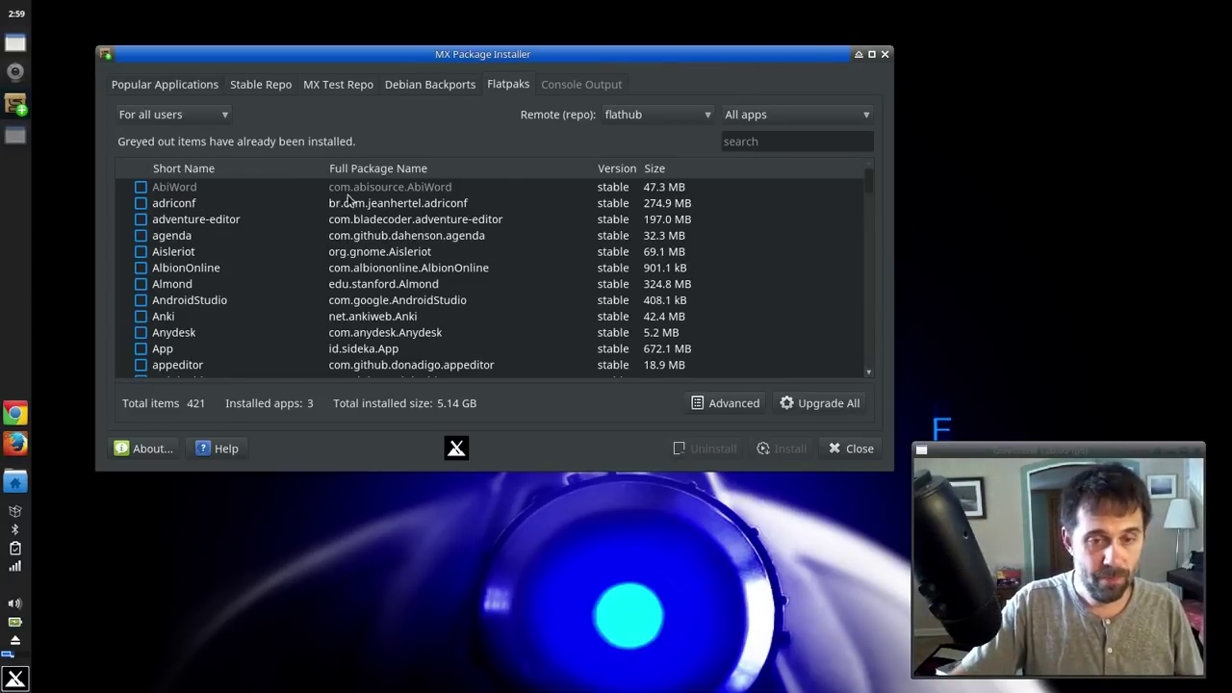
pyautogui.click(646, 118)
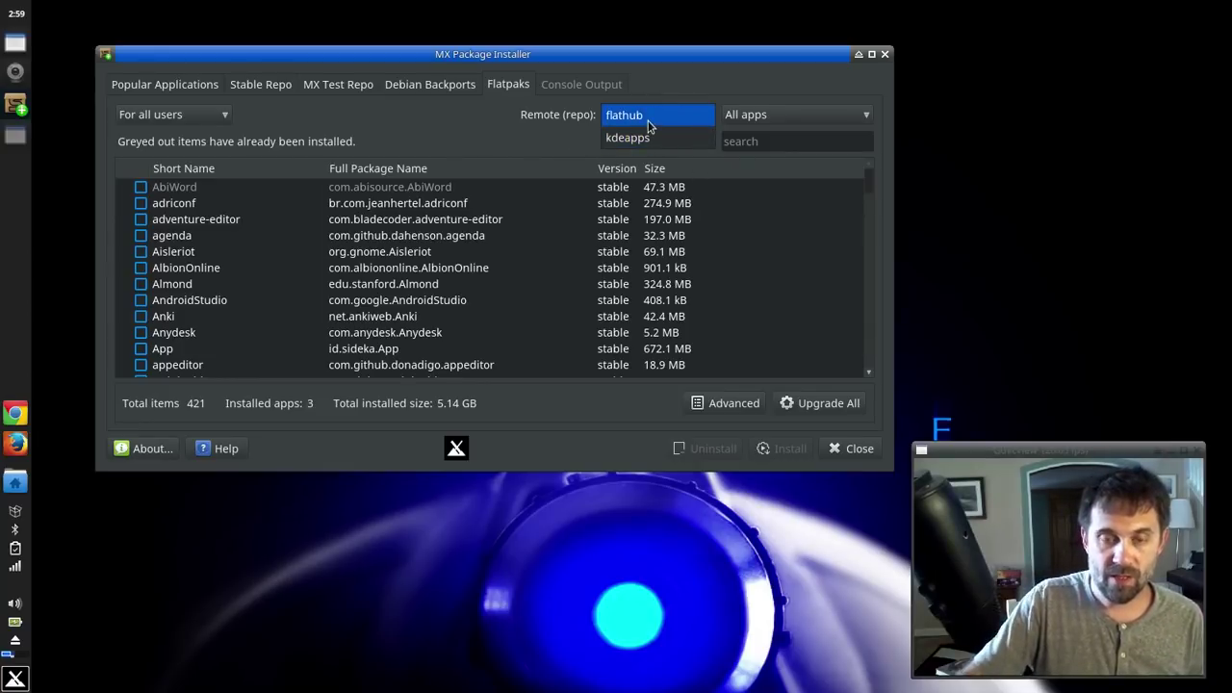
pyautogui.click(562, 135)
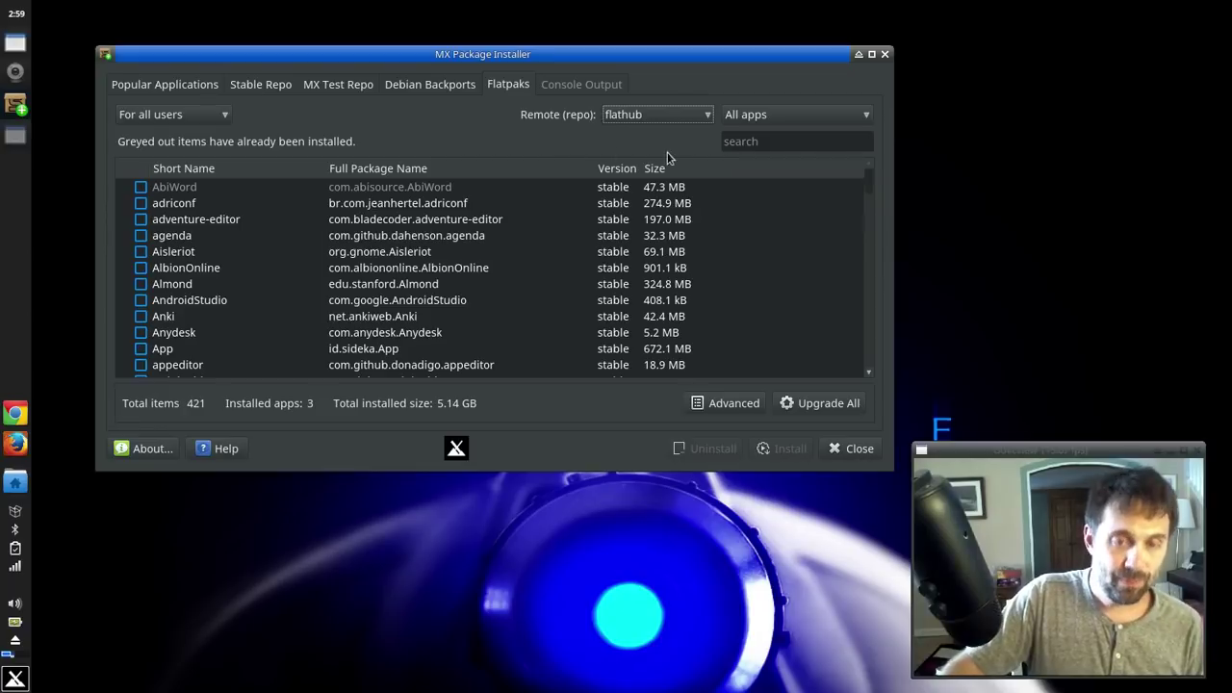
# Step: Search the flathub apps for "kden" and select the kdenlive entry
pyautogui.click(769, 141)
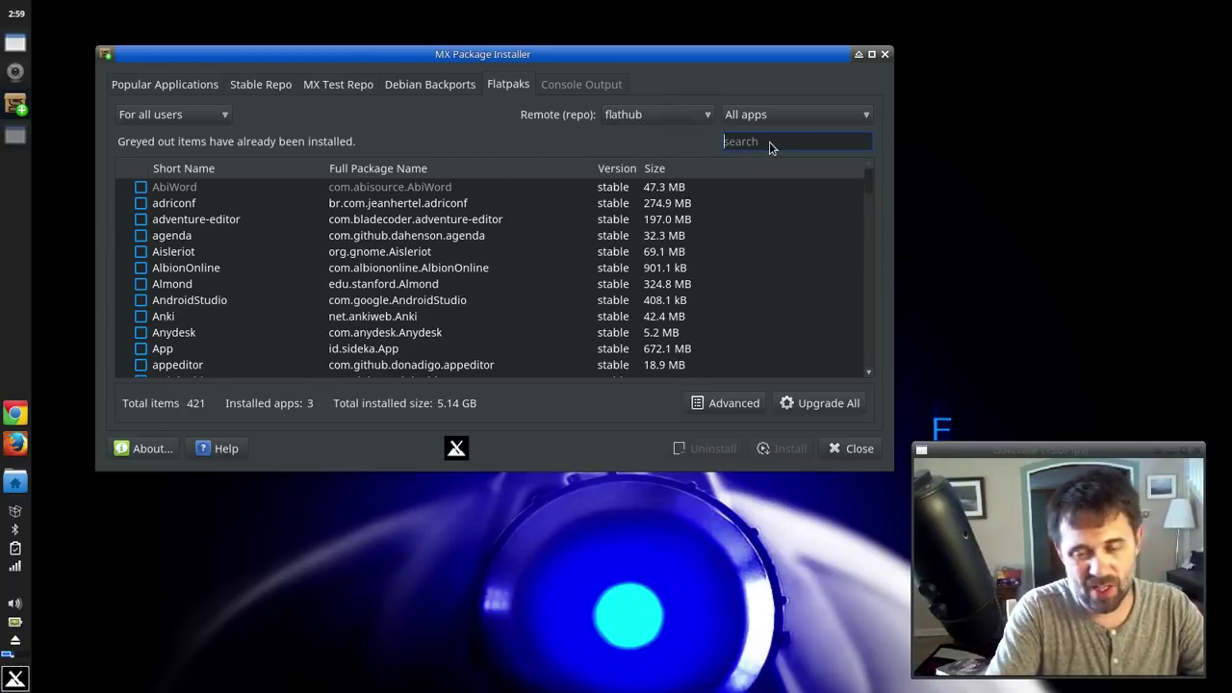
pyautogui.write('kden')
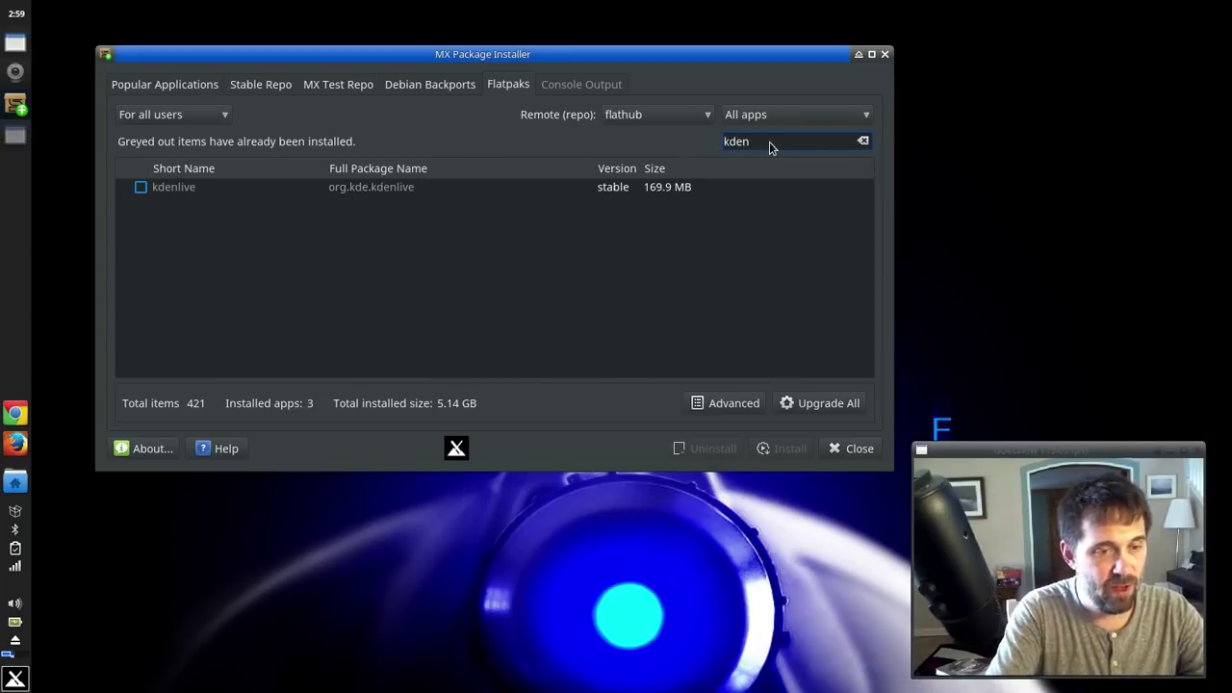
pyautogui.click(198, 195)
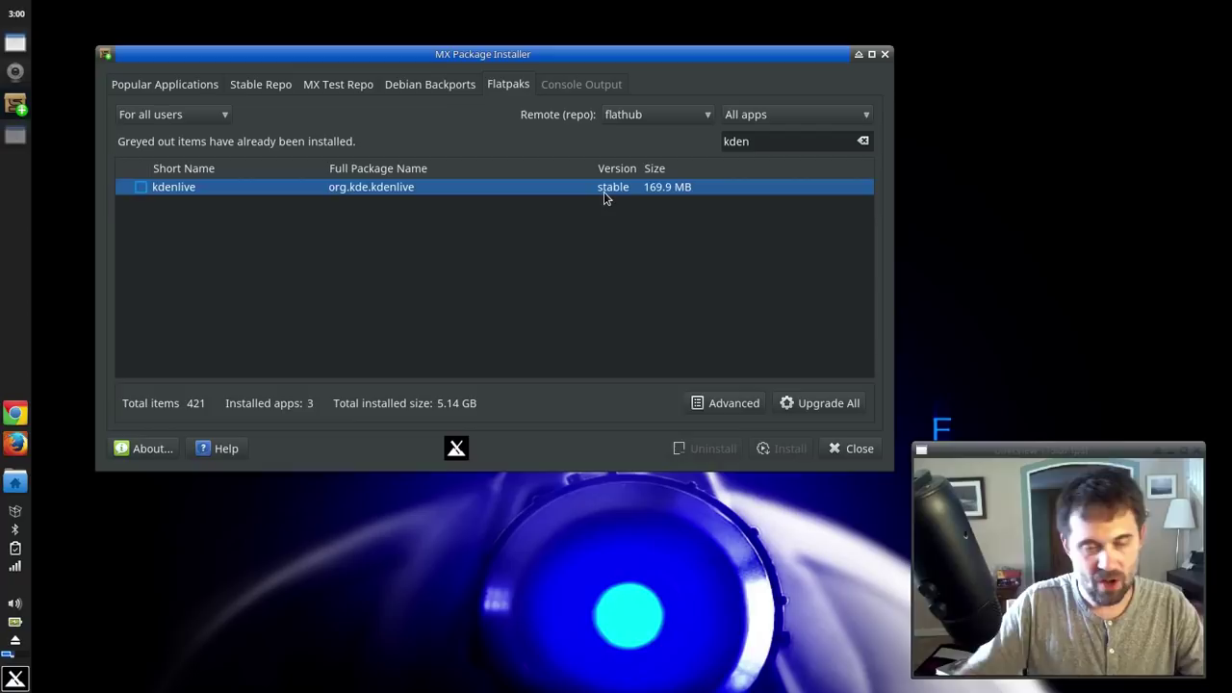
# Step: Launch the installed Kdenlive from the system's application search to view it, and close it again
pyautogui.press('super')
pyautogui.write('kden')
pyautogui.press('Return')
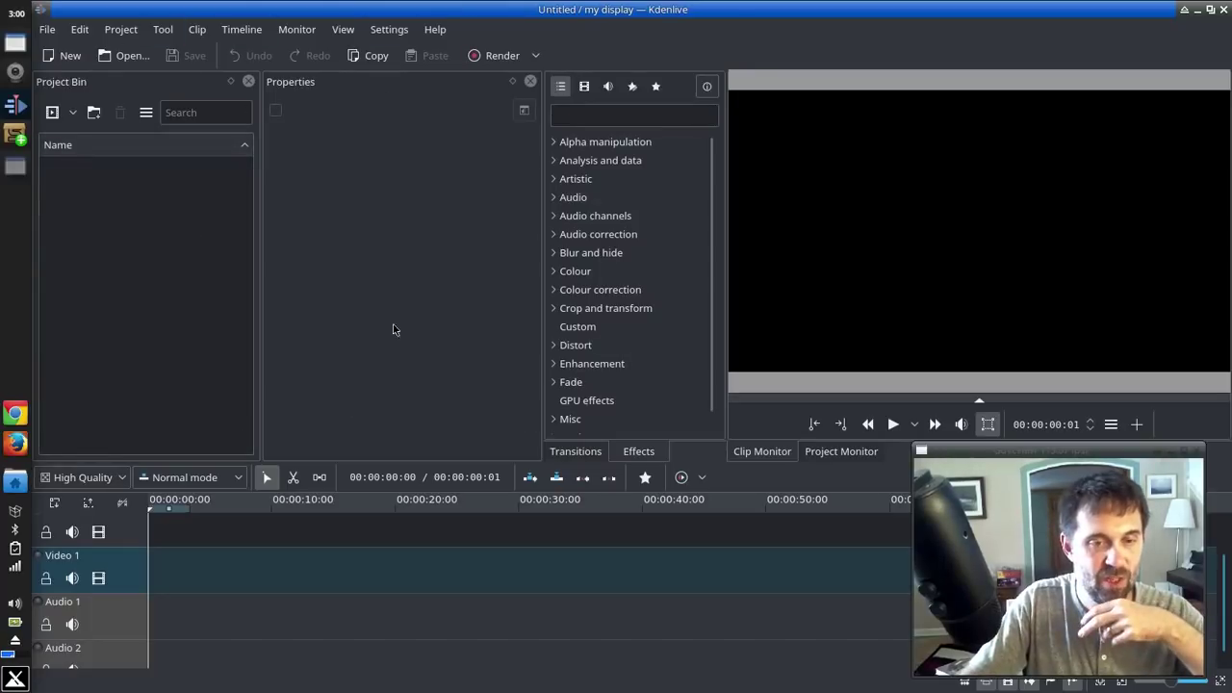
pyautogui.click(1223, 10)
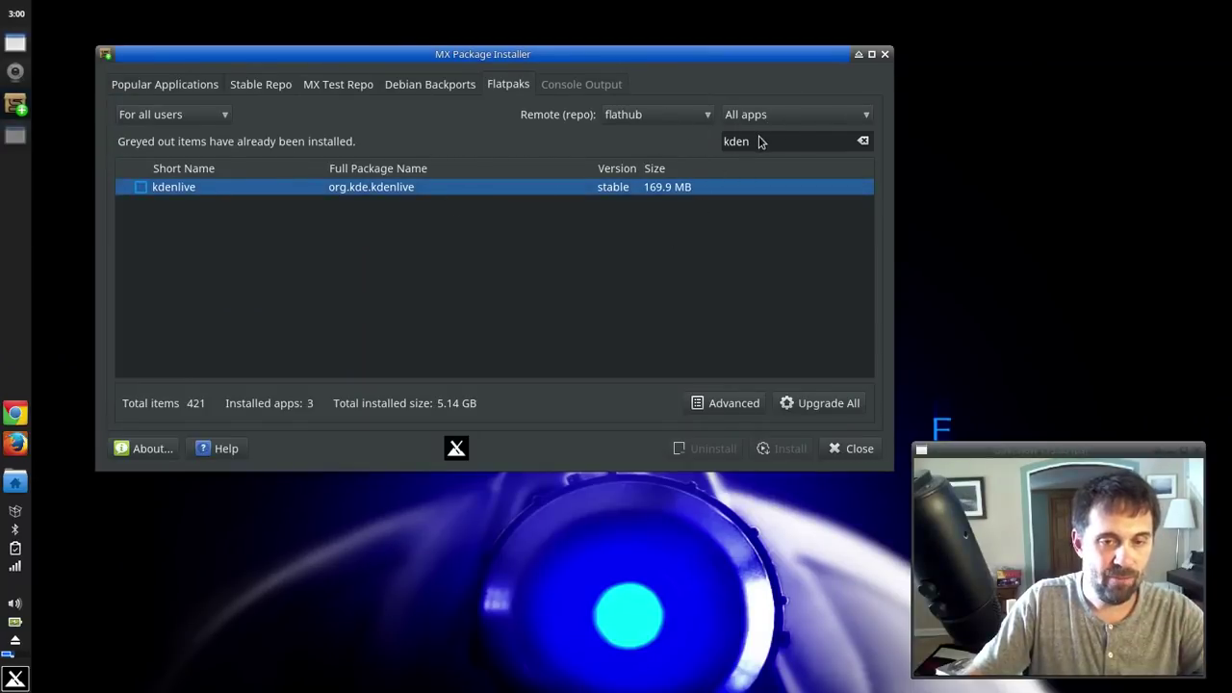
# Step: Search the flathub apps for "obs" and for "zoom", and select the Zoom entry
pyautogui.click(862, 140)
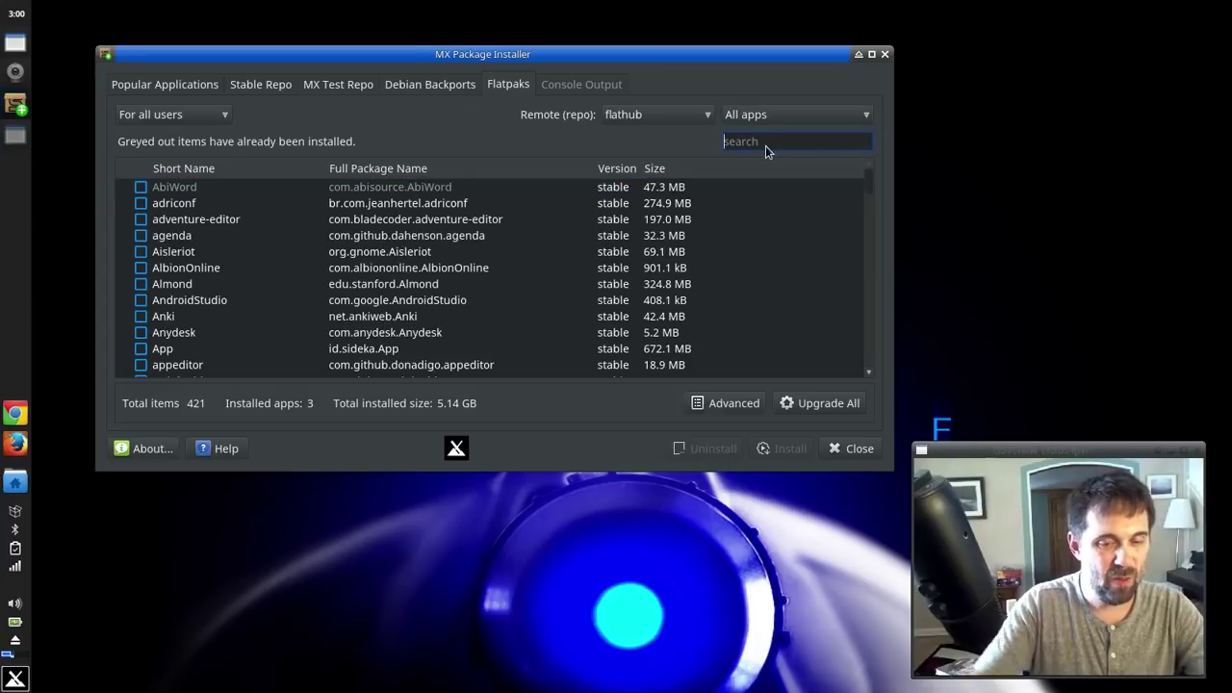
pyautogui.write('obs')
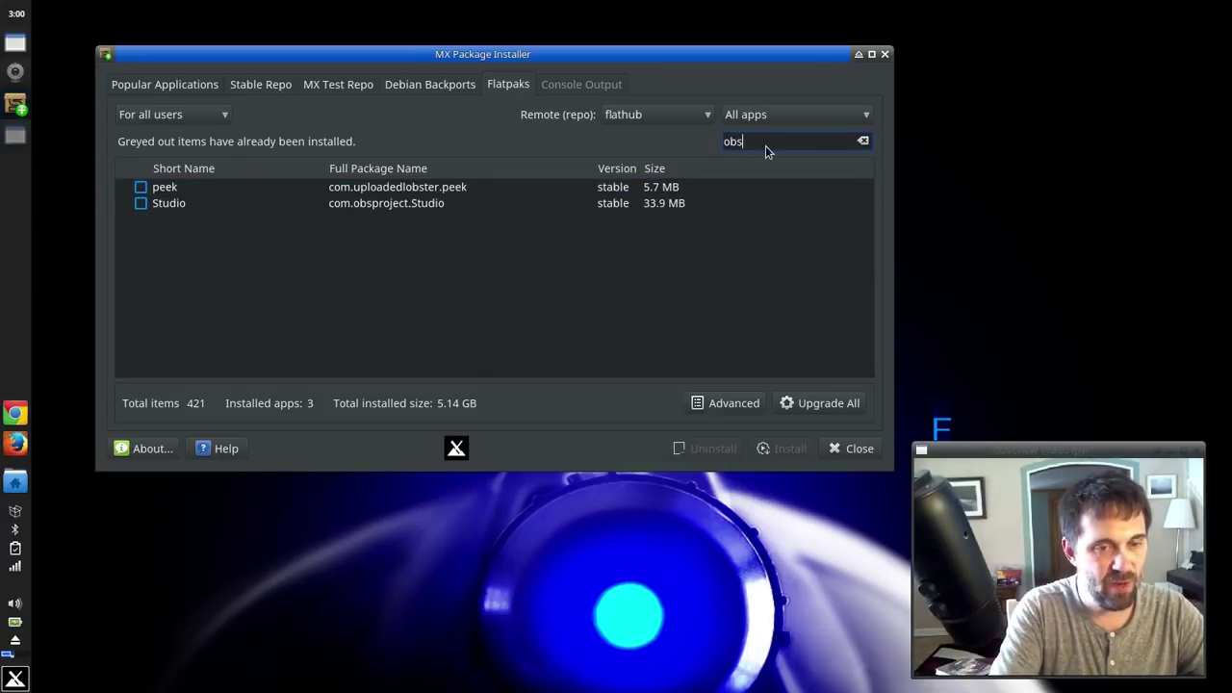
pyautogui.press('BackSpace')
pyautogui.press('BackSpace')
pyautogui.press('BackSpace')
pyautogui.write('zoom')
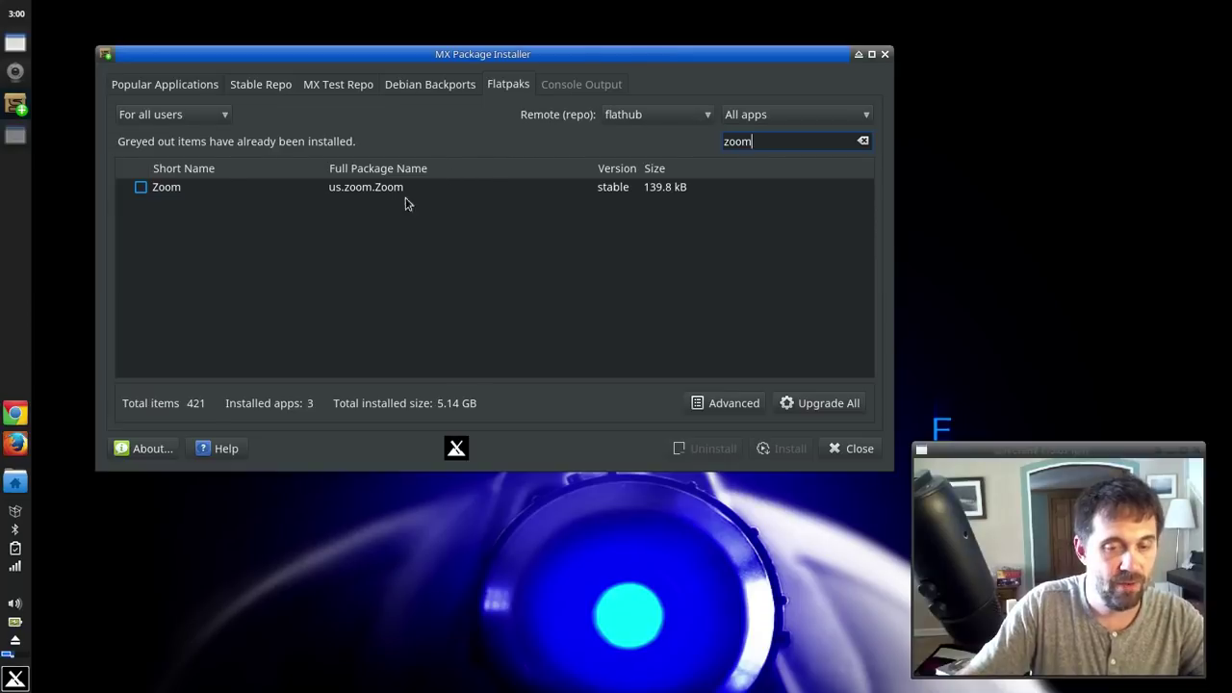
pyautogui.click(175, 191)
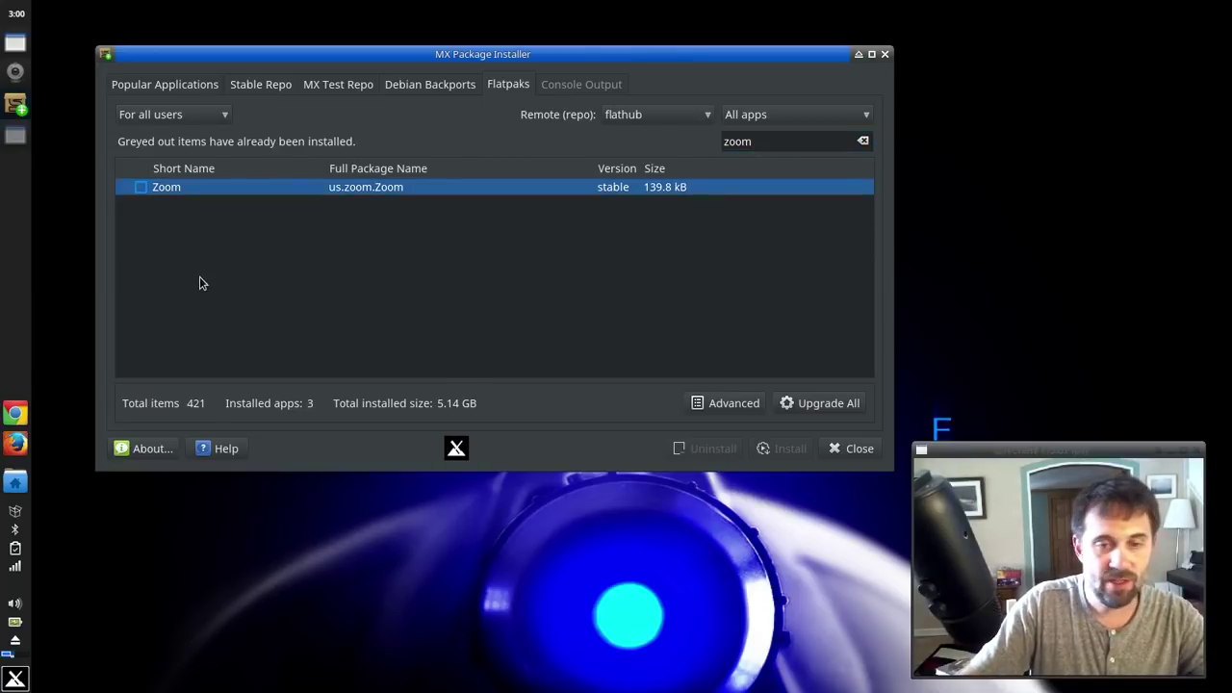
# Step: Clear the search and browse the full list of flathub apps from AbiWord onward
pyautogui.click(863, 142)
pyautogui.click(178, 190)
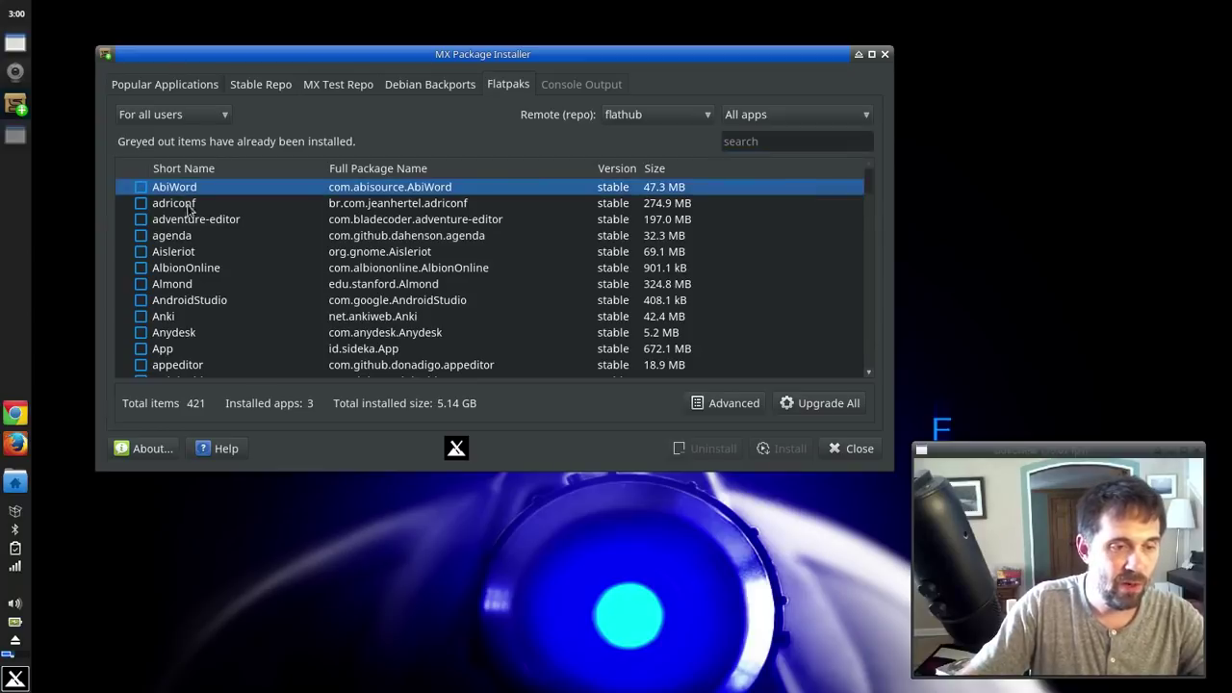
pyautogui.scroll(-3, 217, 278)
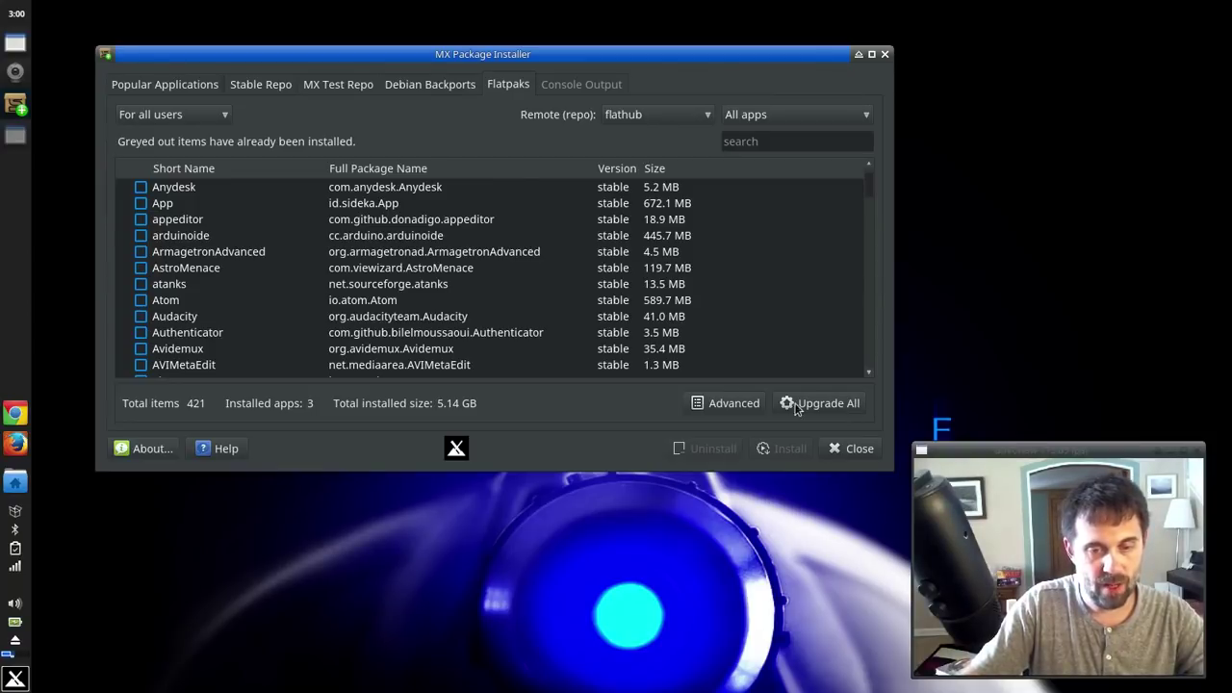
# Step: Examine the advanced Flatpak remotes dialog's remote URL, Flatpakref location and user scope options, keeping For all users, and close it
pyautogui.click(747, 409)
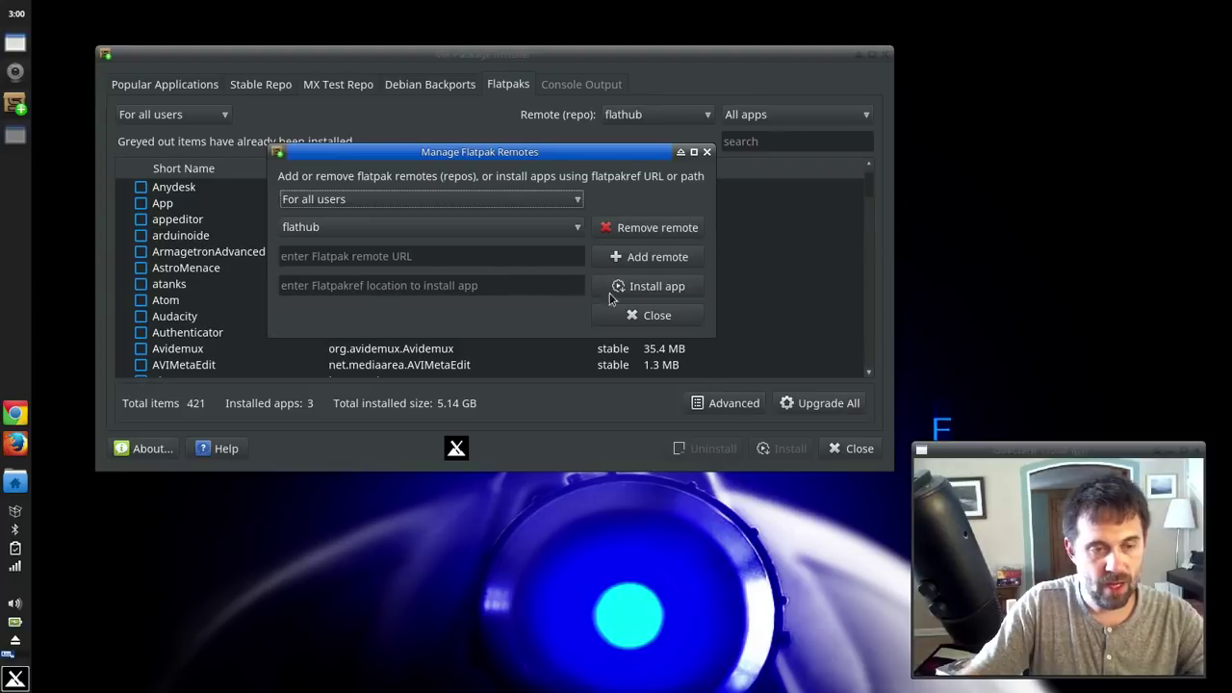
pyautogui.click(458, 260)
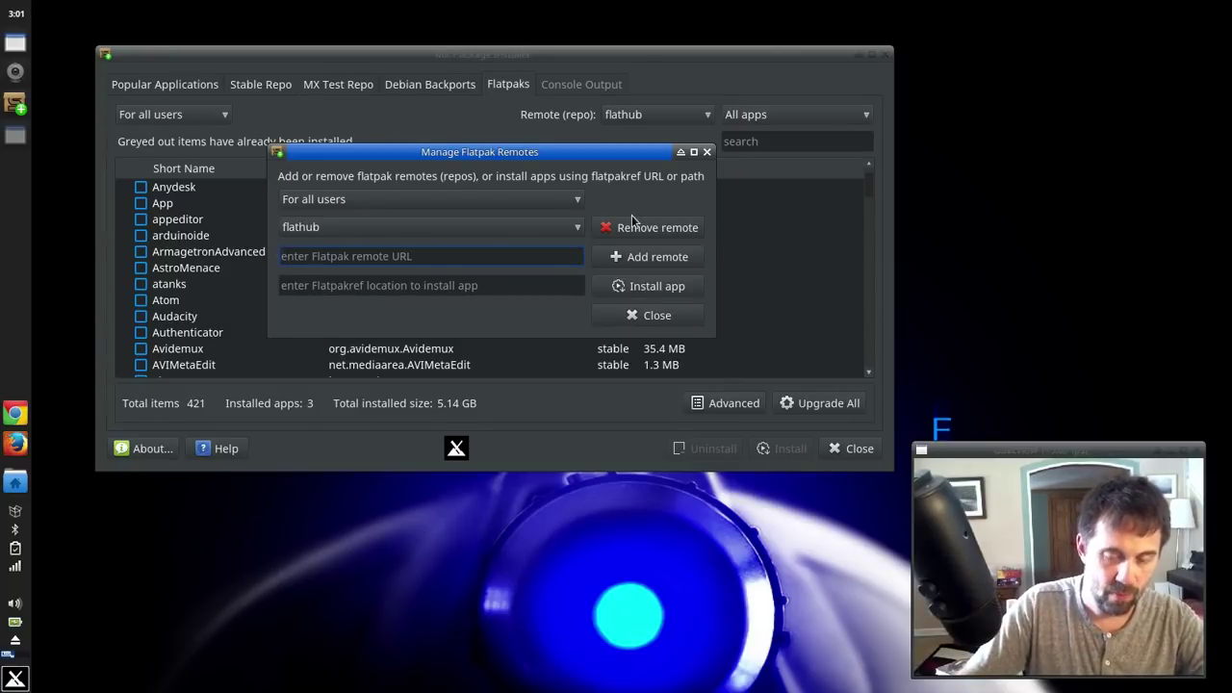
pyautogui.click(474, 286)
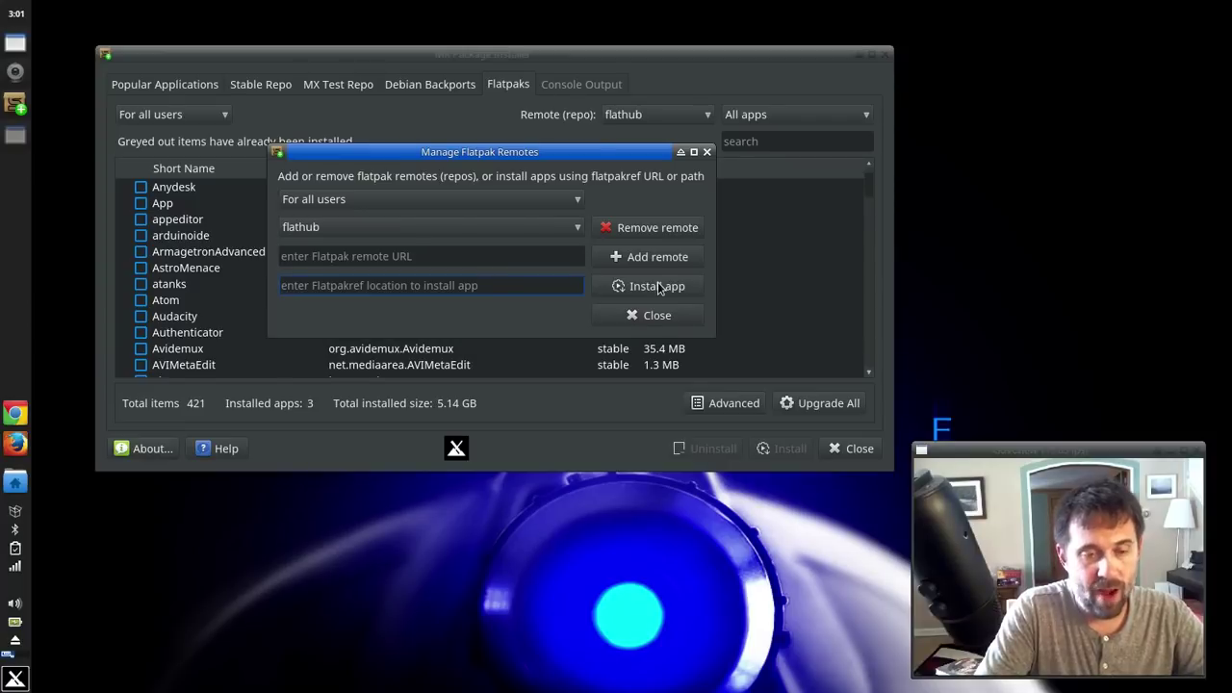
pyautogui.click(462, 203)
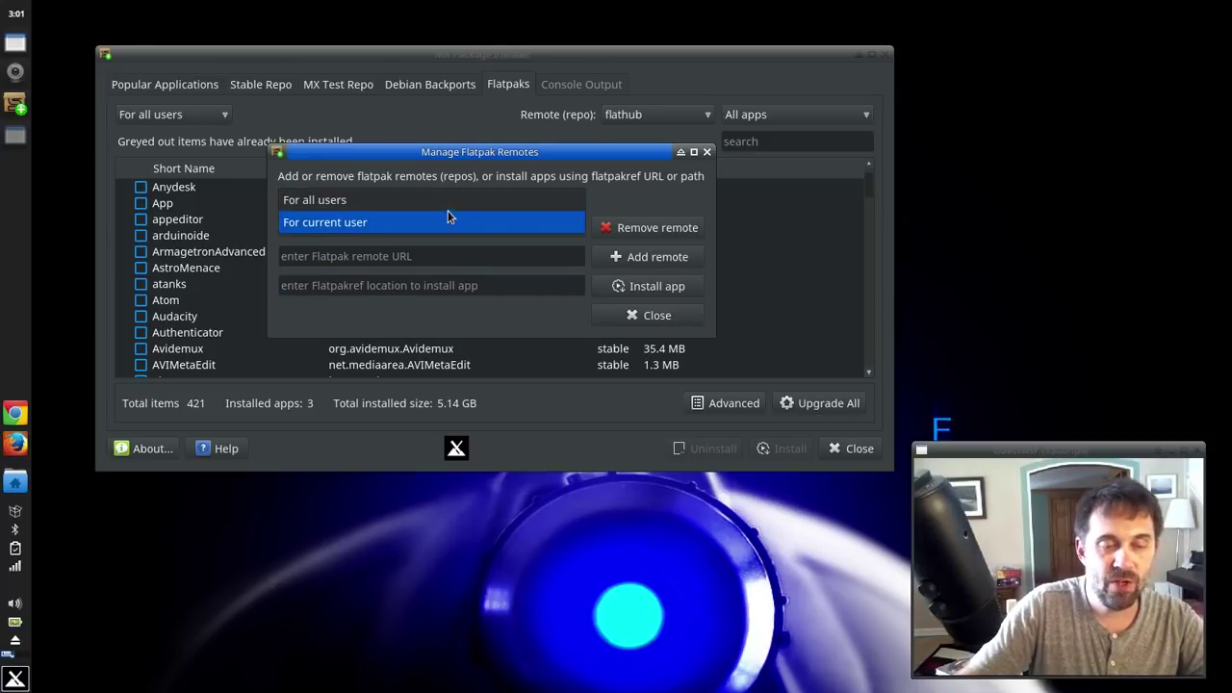
pyautogui.click(452, 201)
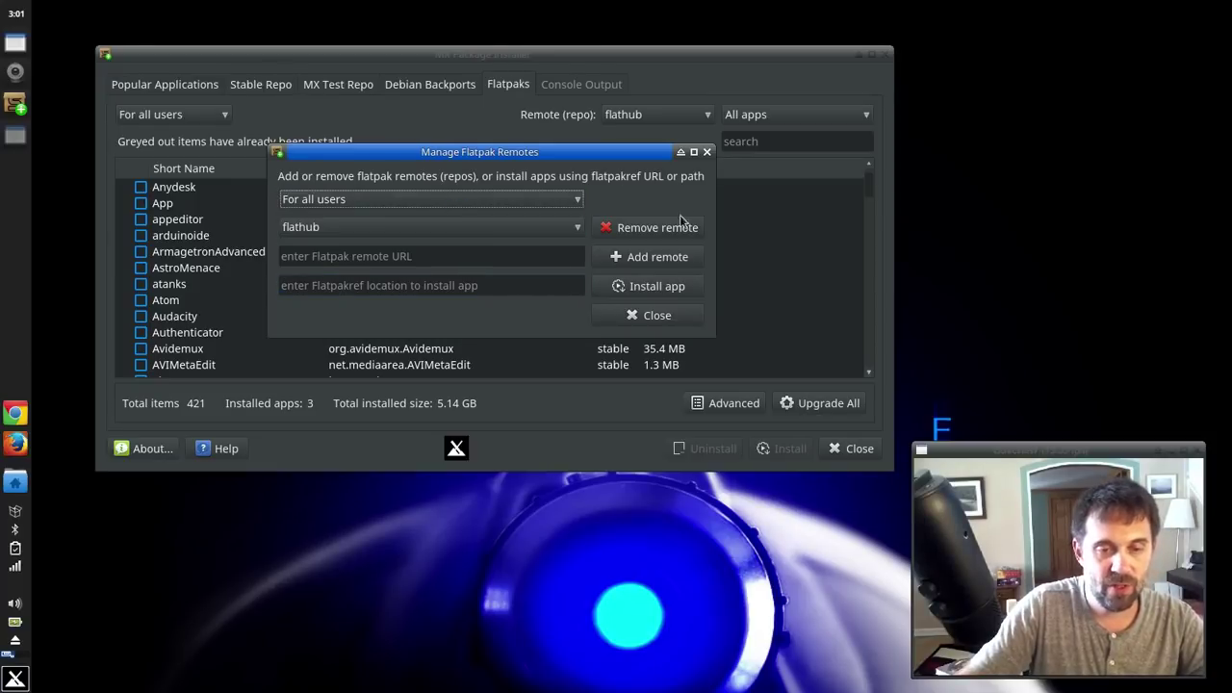
pyautogui.click(657, 316)
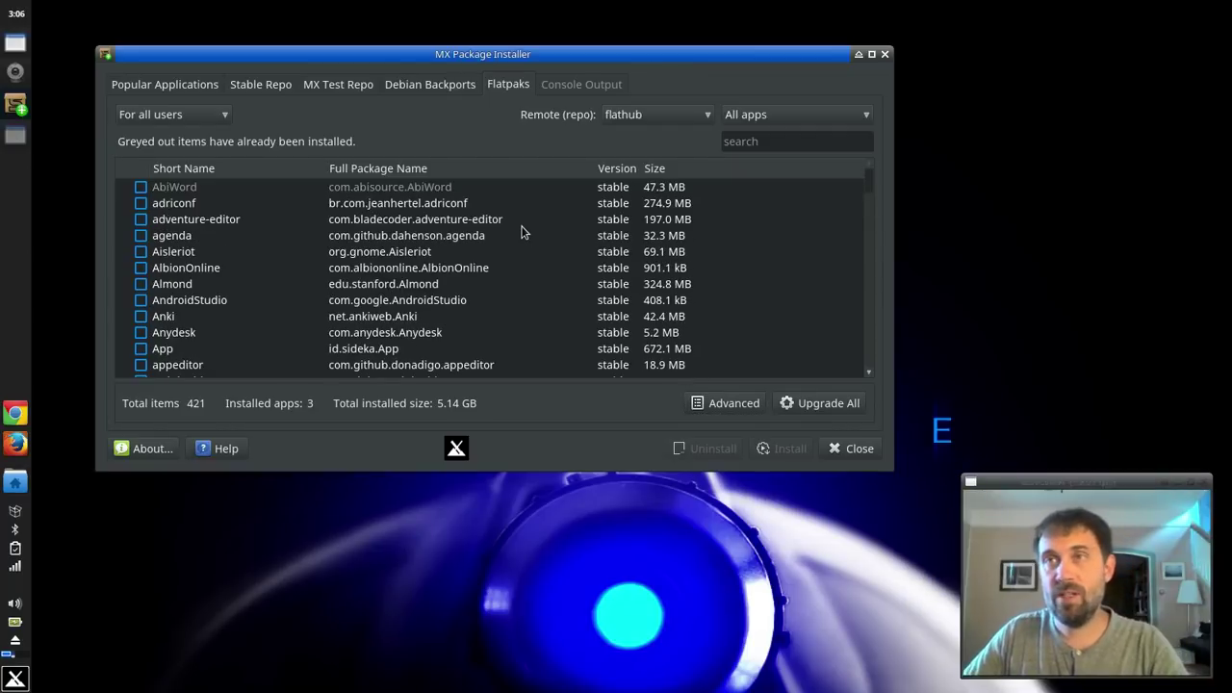
# Step: Search the flathub apps for "open" and clear the search
pyautogui.click(522, 227)
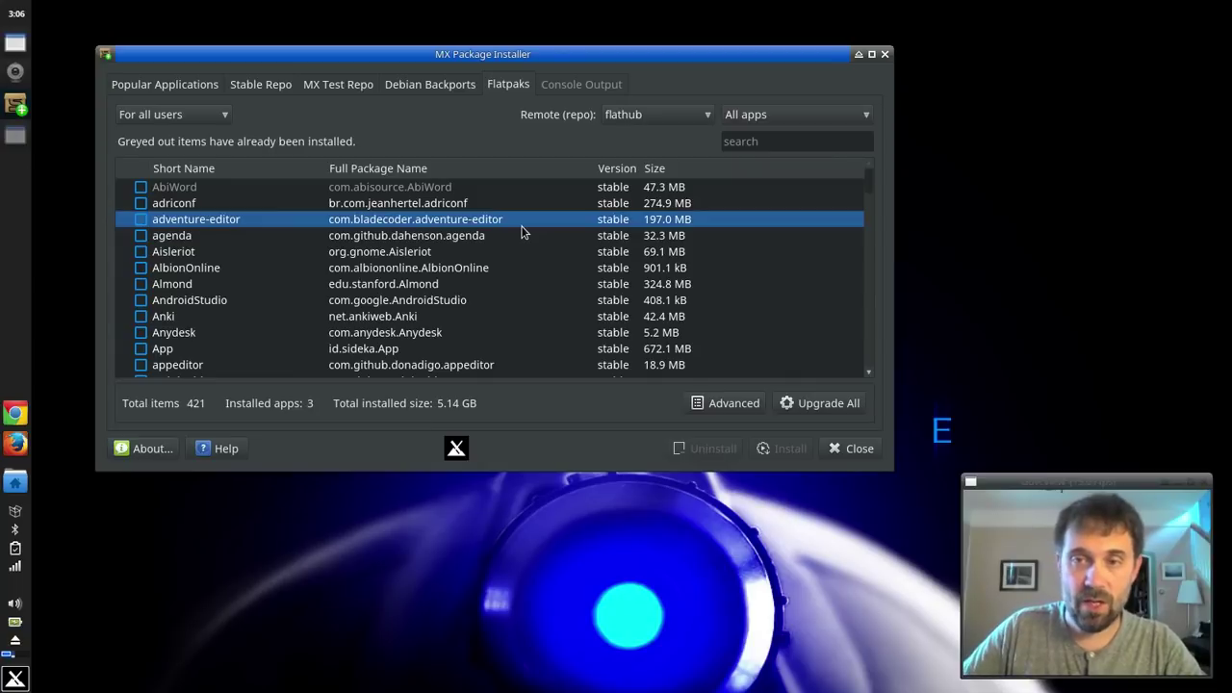
pyautogui.click(819, 146)
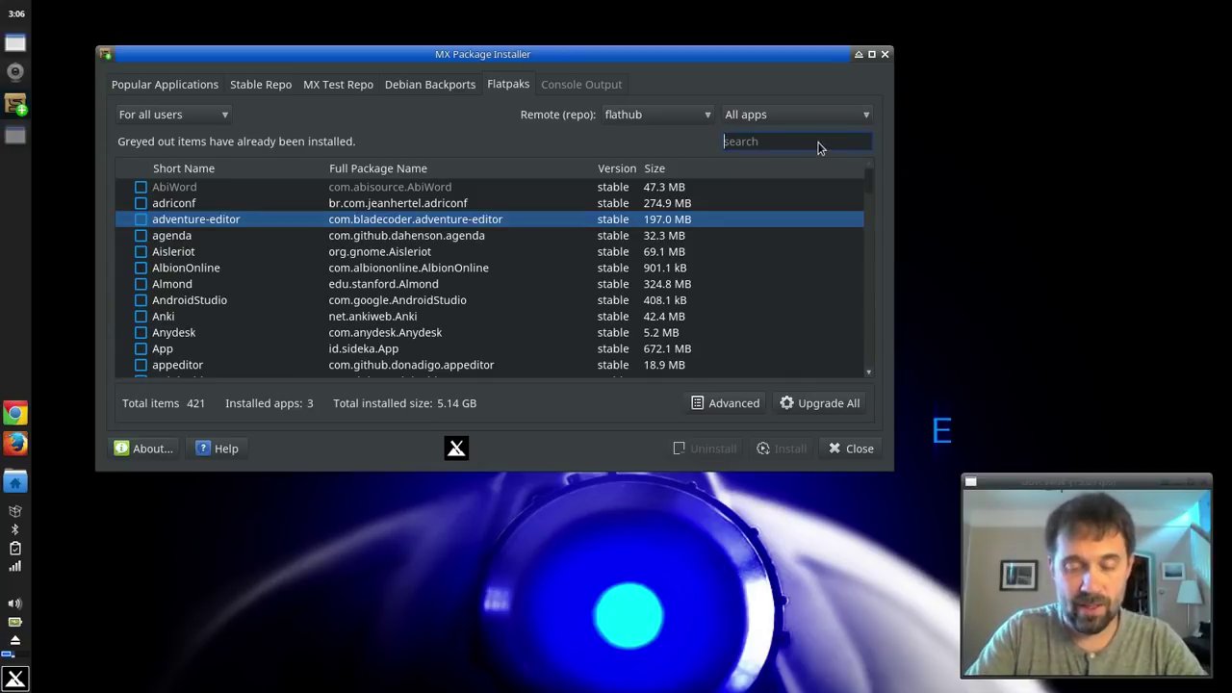
pyautogui.write('open')
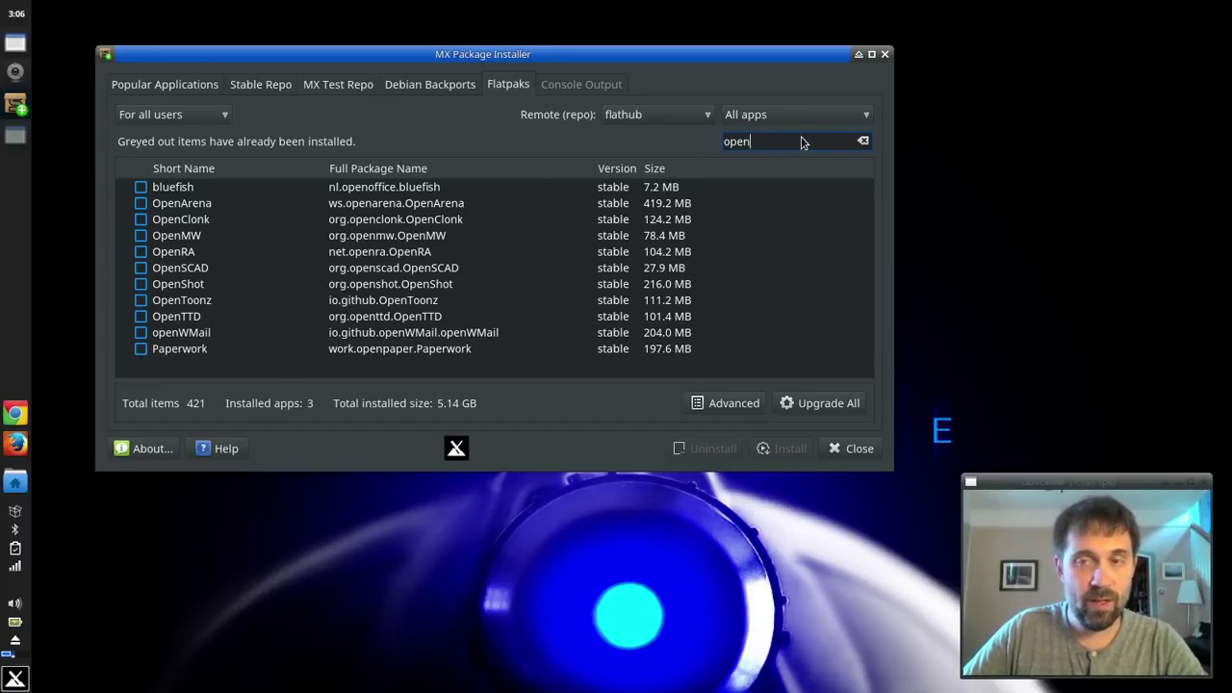
pyautogui.click(862, 140)
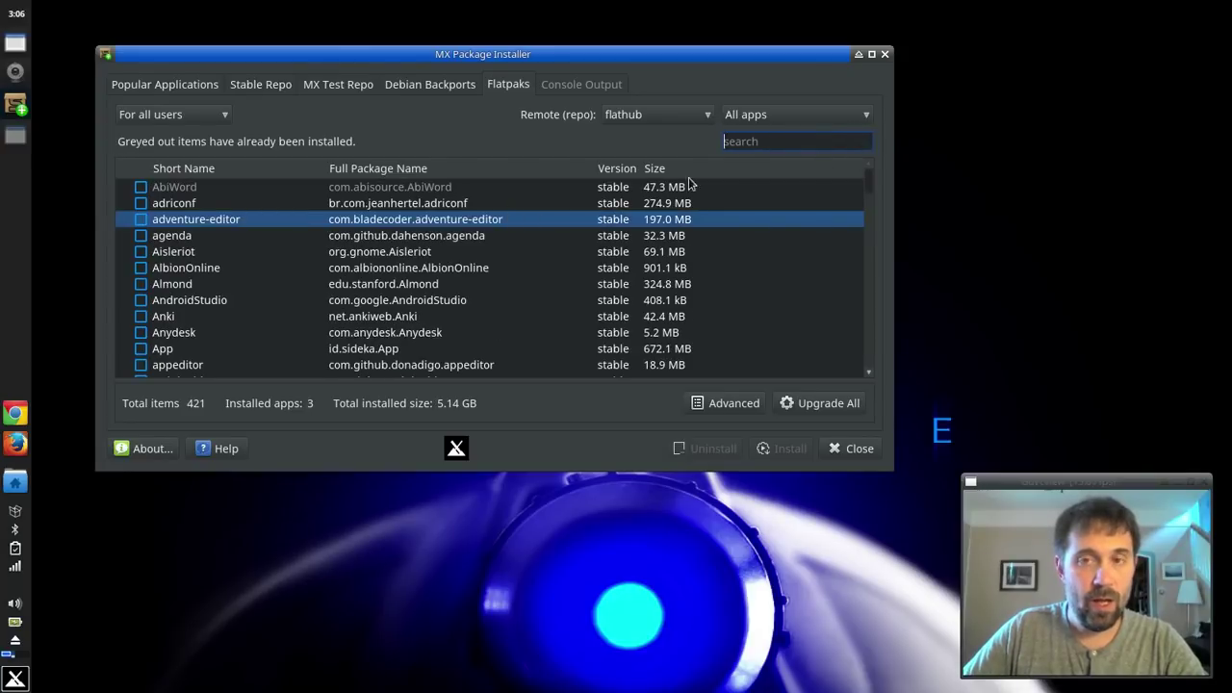
# Step: Find OpenRA in the flathub apps by searching for "openr" and install it for all users
pyautogui.write('openr')
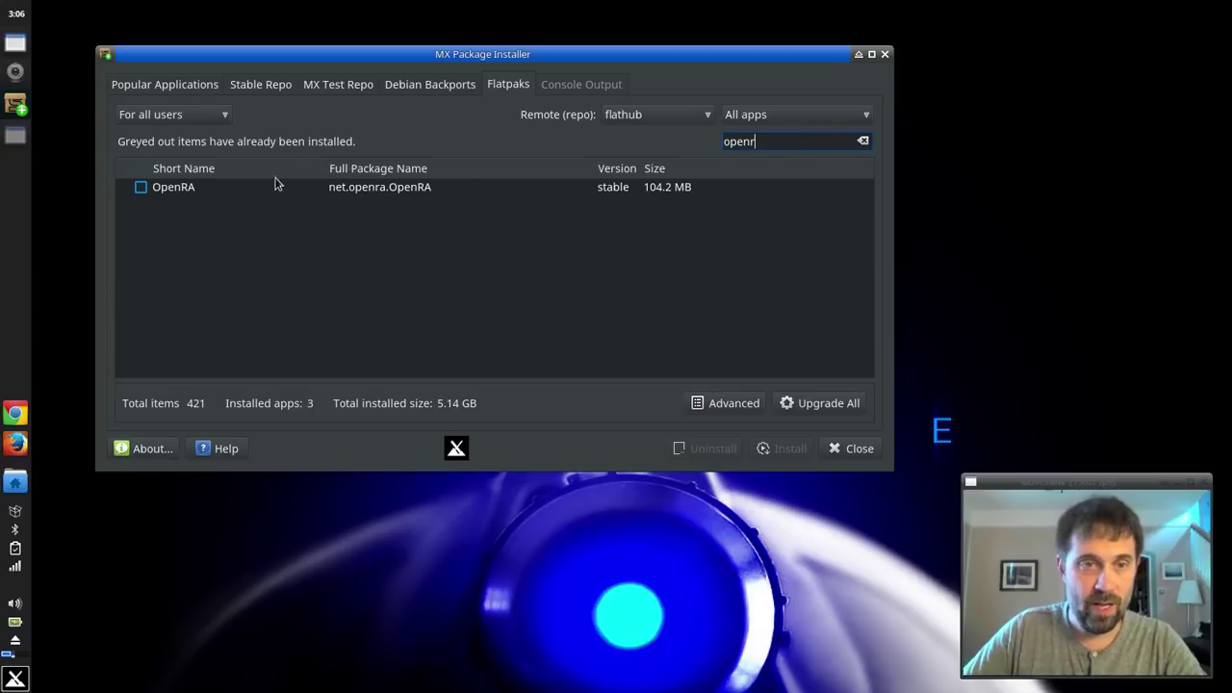
pyautogui.click(140, 187)
pyautogui.click(763, 451)
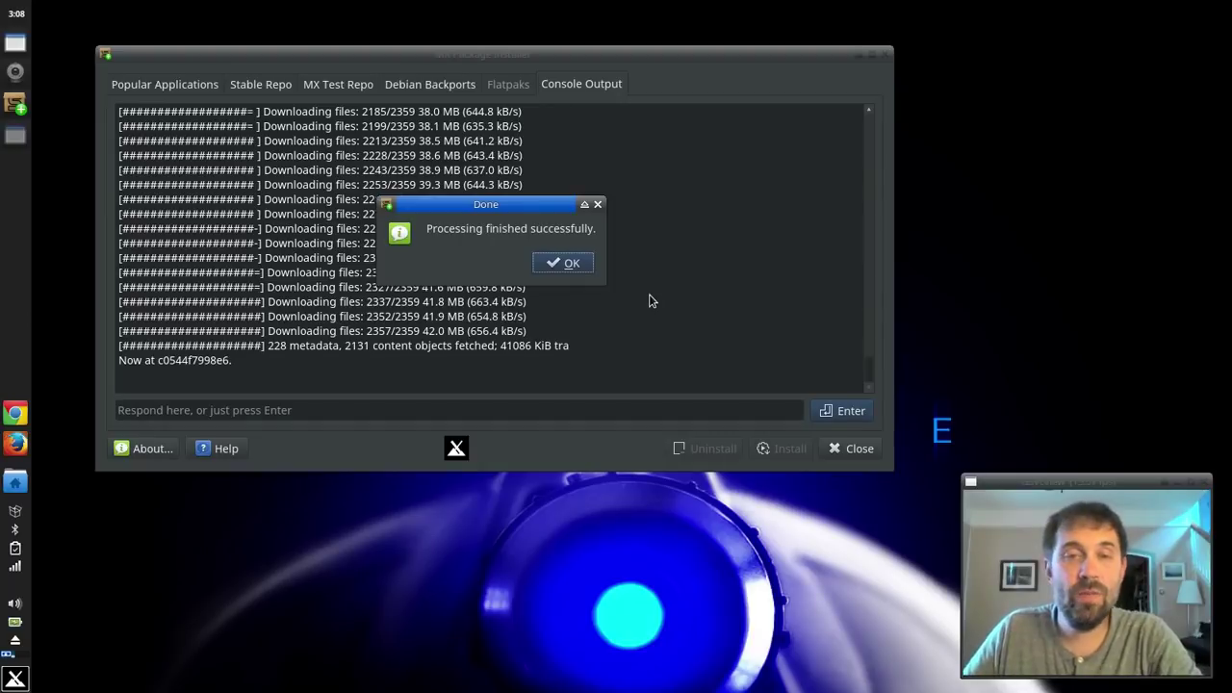
pyautogui.click(570, 262)
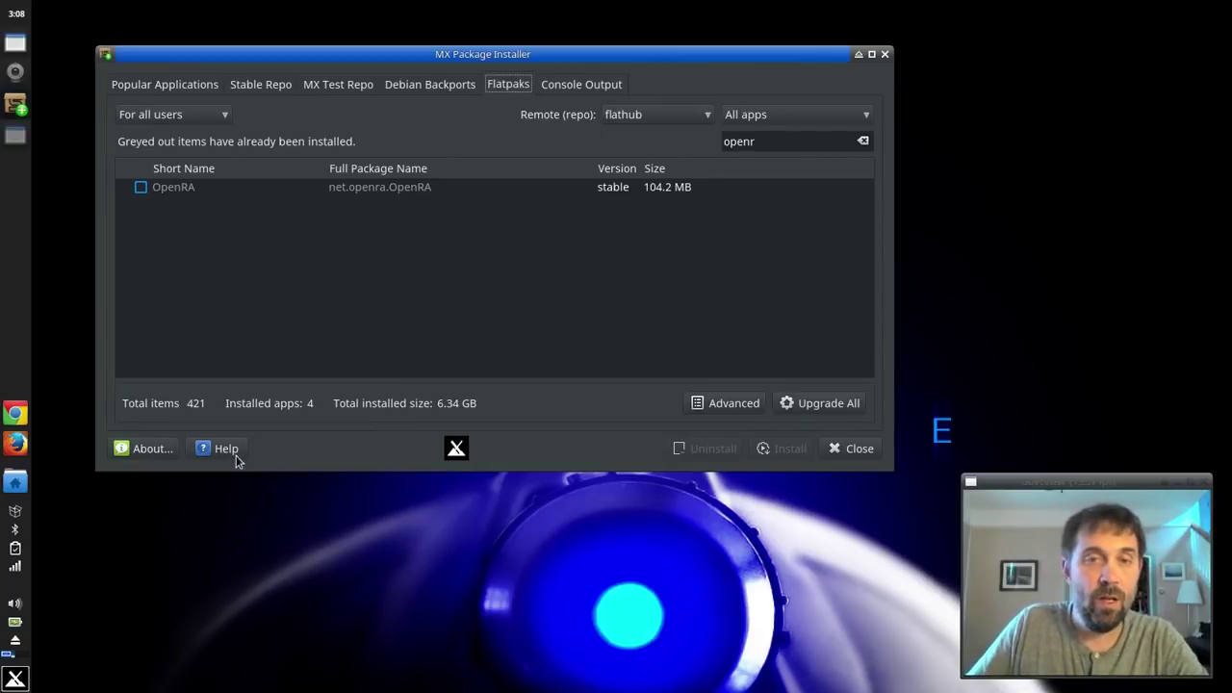
# Step: Search the system's applications for "open" and go through the OpenRA Dune 2000, Red Alert and Tiberian Dawn entries
pyautogui.click(12, 678)
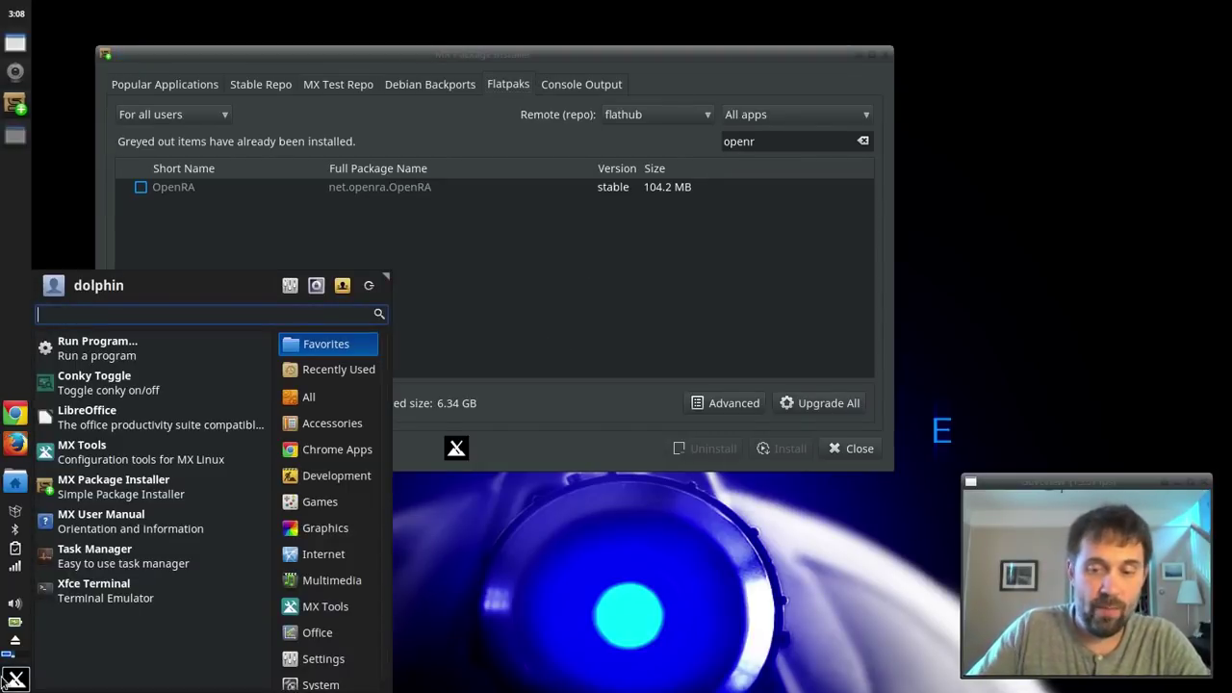
pyautogui.write('open')
pyautogui.press('Down')
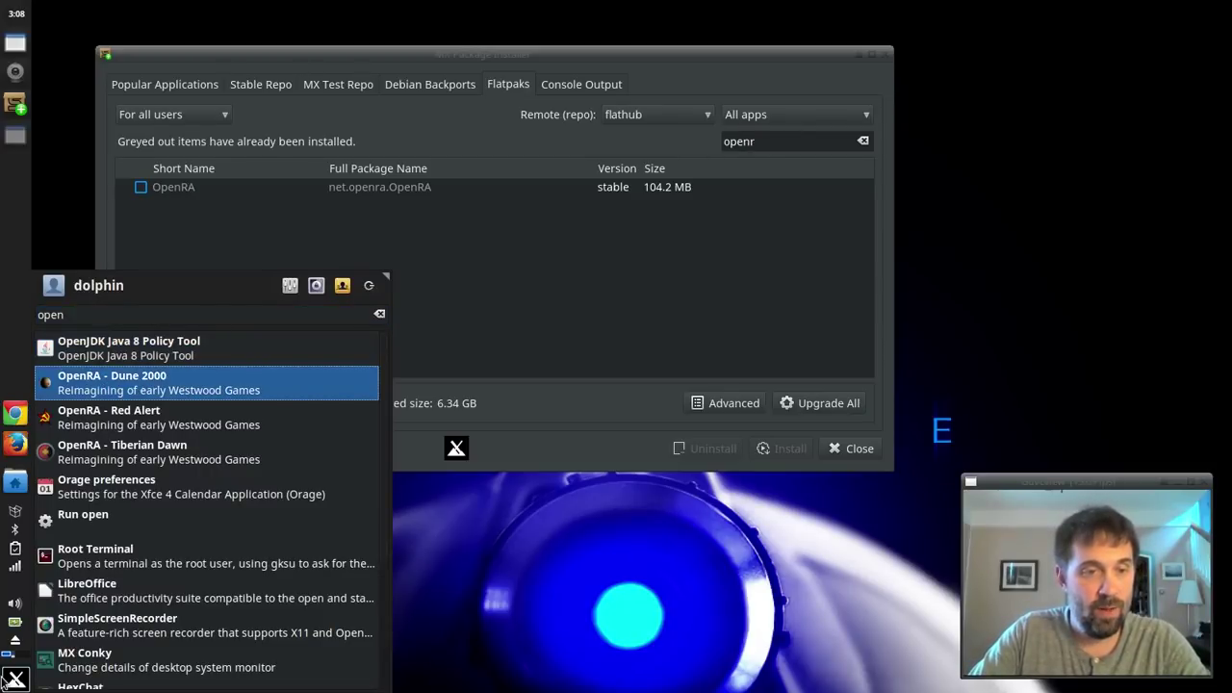
pyautogui.press('Down')
pyautogui.press('Down')
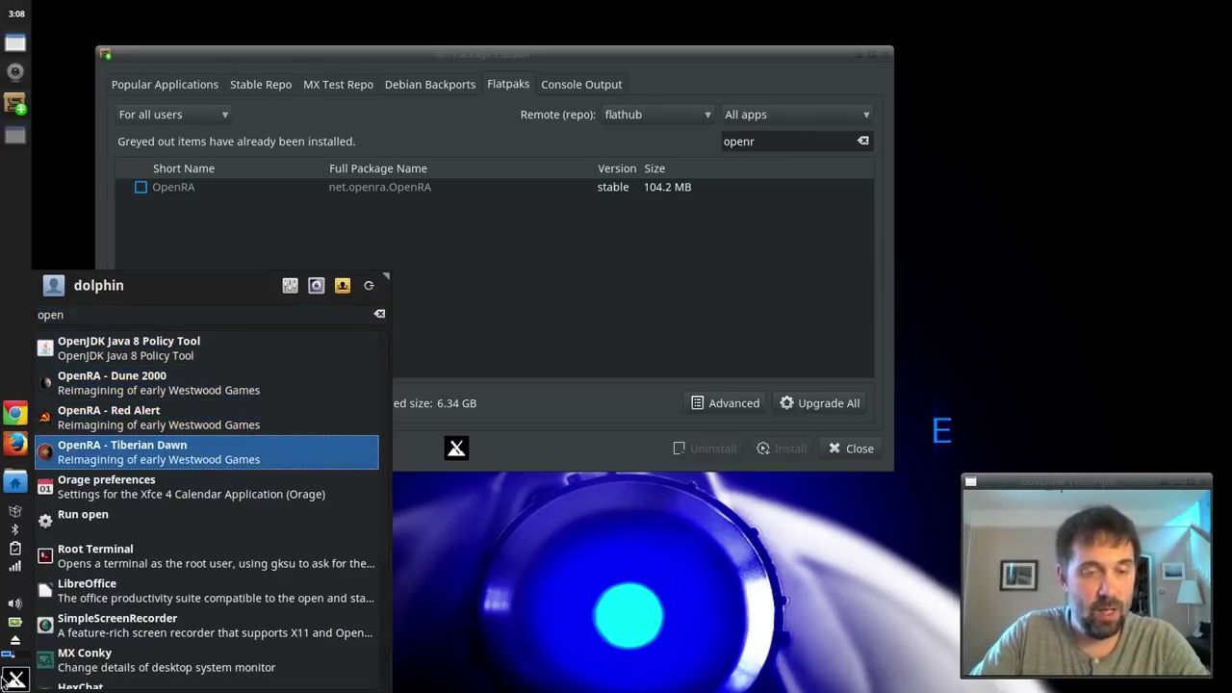
# Step: Launch OpenRA - Red Alert and quit it from the Install Content dialog without installing the game content
pyautogui.press('Up')
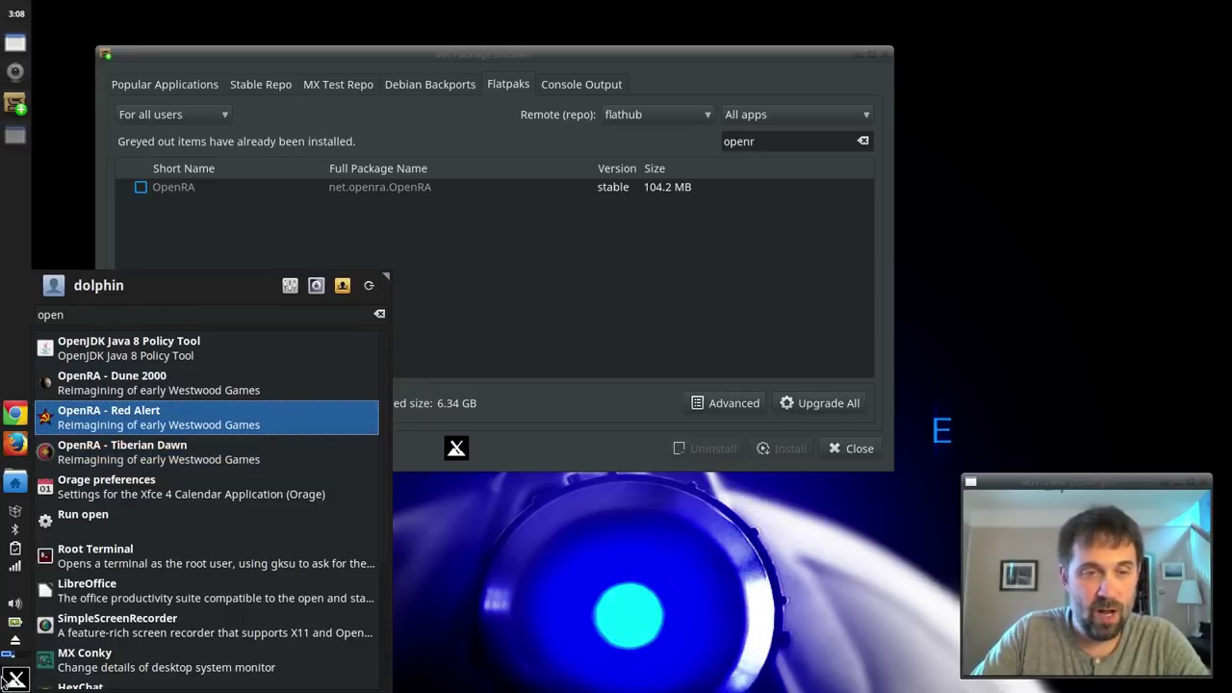
pyautogui.press('Up')
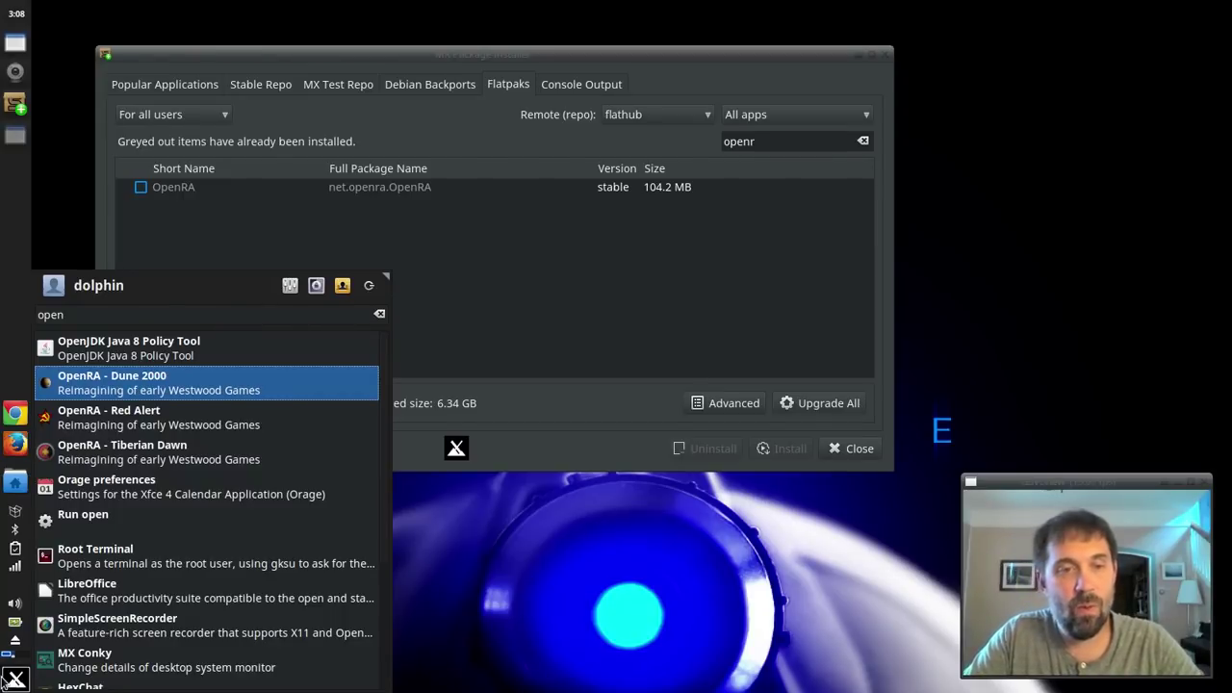
pyautogui.press('Return')
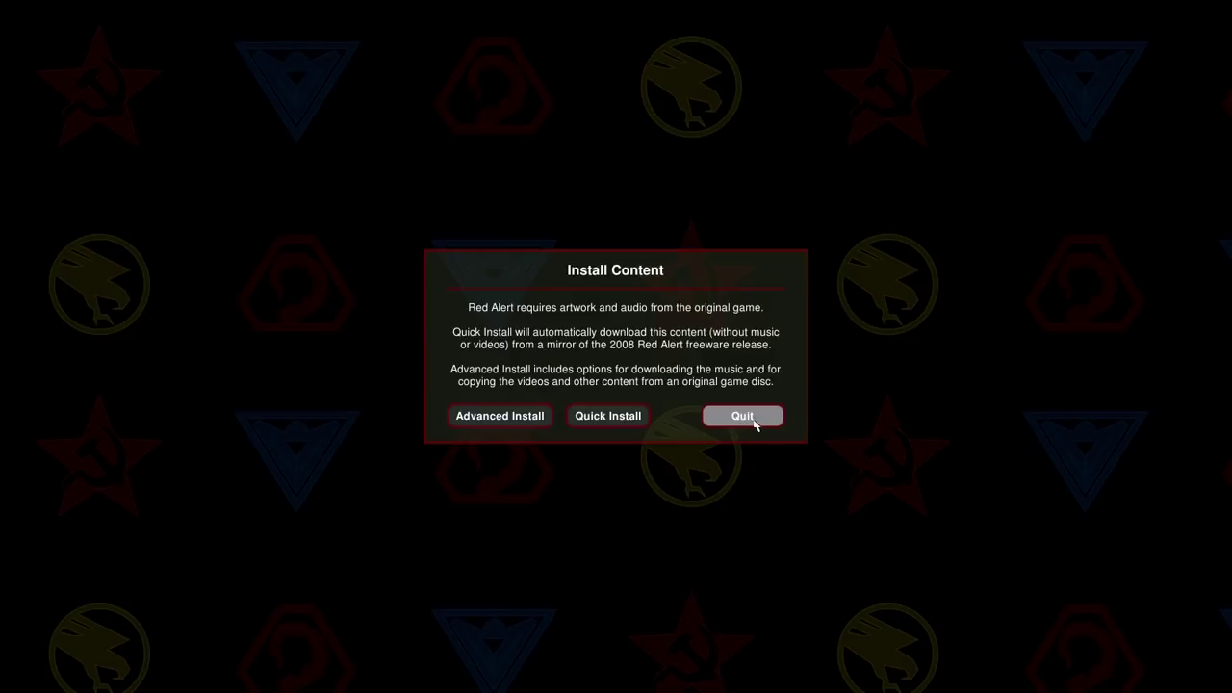
pyautogui.click(742, 416)
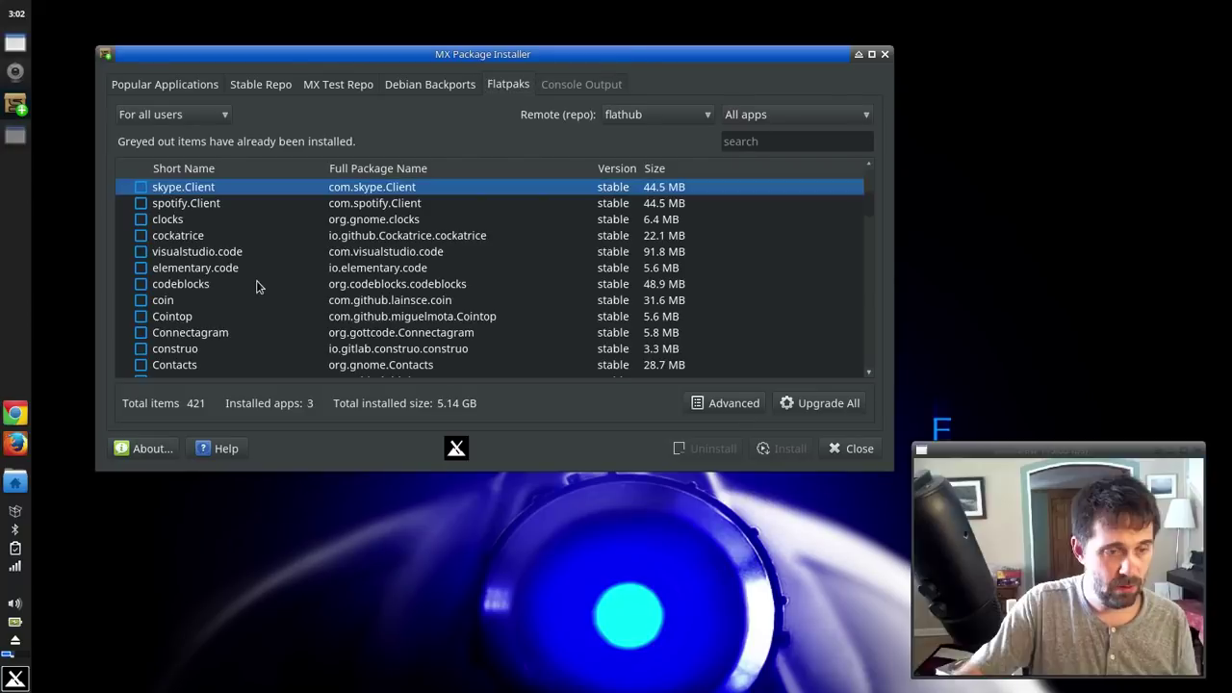
# Step: Browse the flathub apps in the Flatpaks list from skype.Client down to the entries starting with D and E
pyautogui.scroll(-2, 256, 286)
pyautogui.scroll(-4, 256, 285)
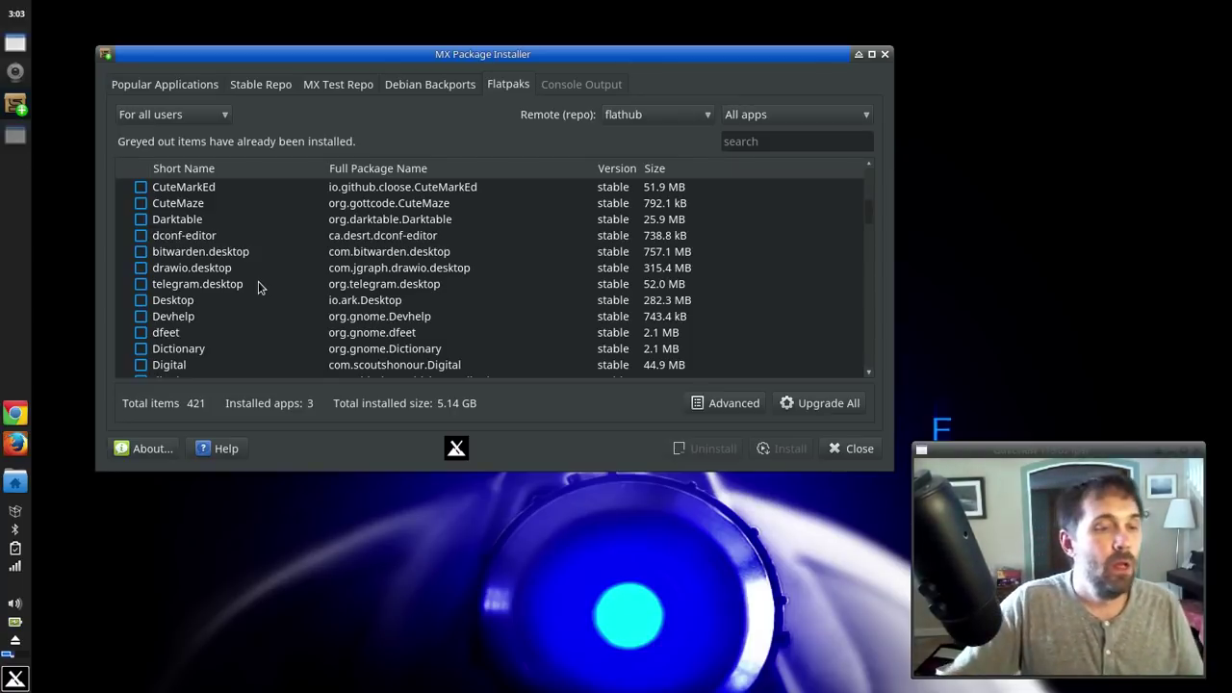
pyautogui.scroll(-5, 293, 290)
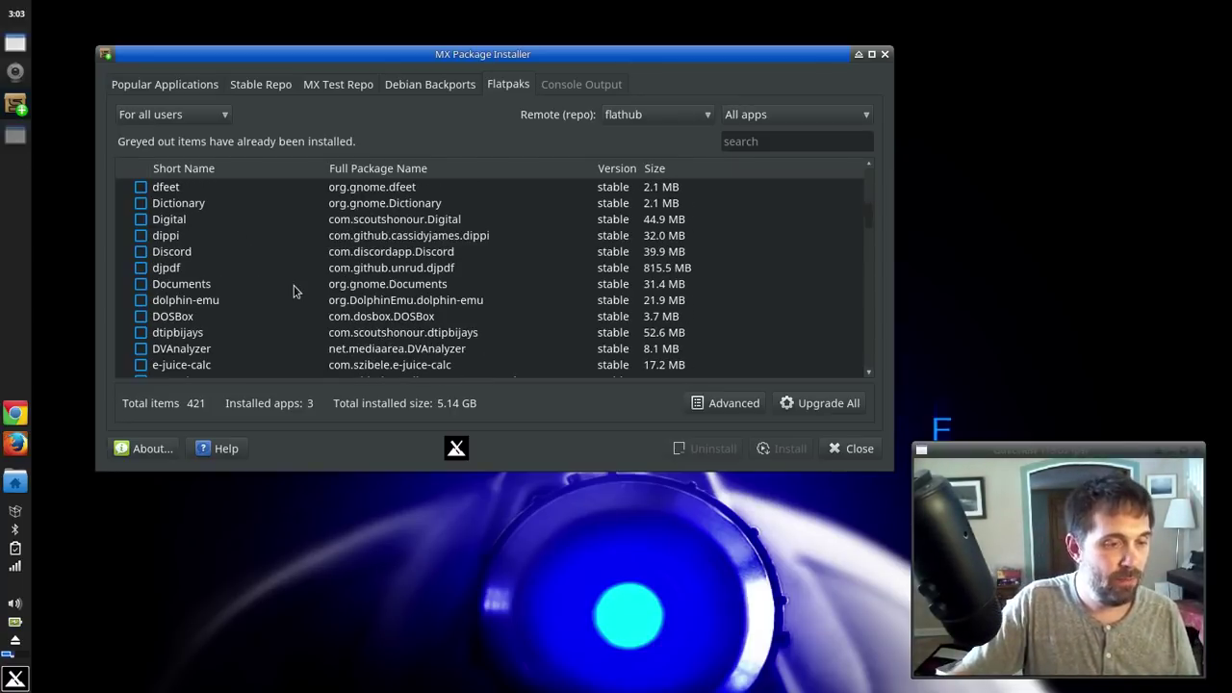
# Step: Find AbiWord by searching the system's applications for "abi" and launch it
pyautogui.press('super')
pyautogui.write('abi')
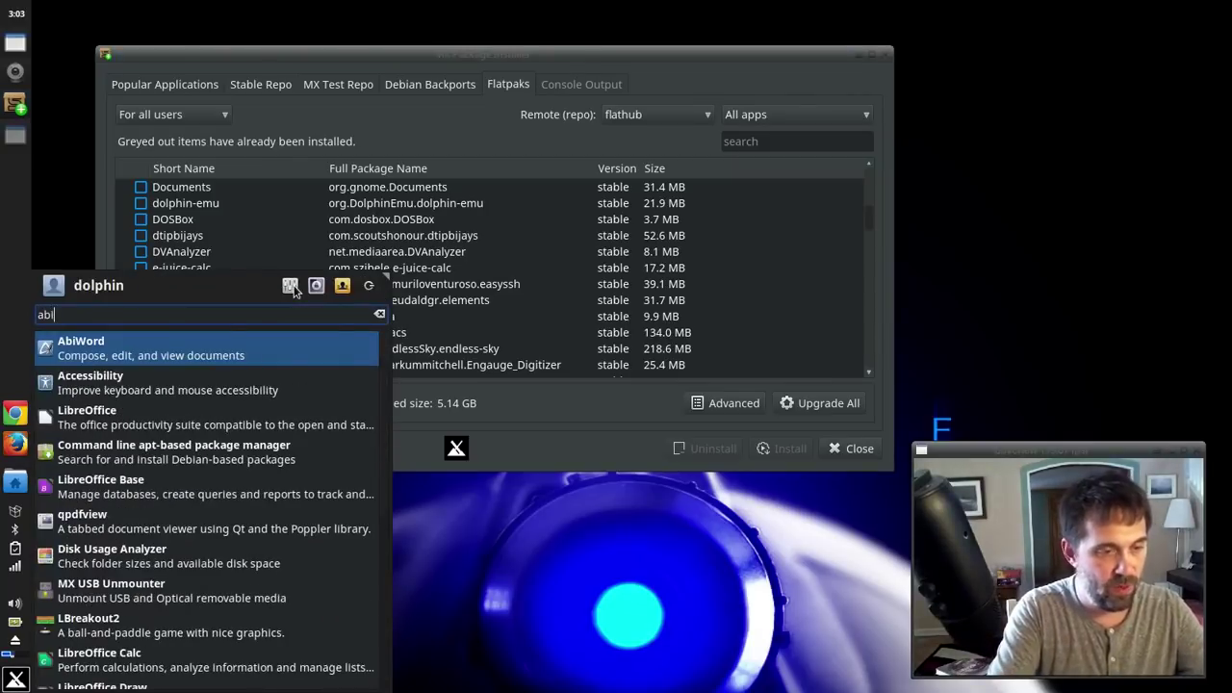
pyautogui.press('Escape')
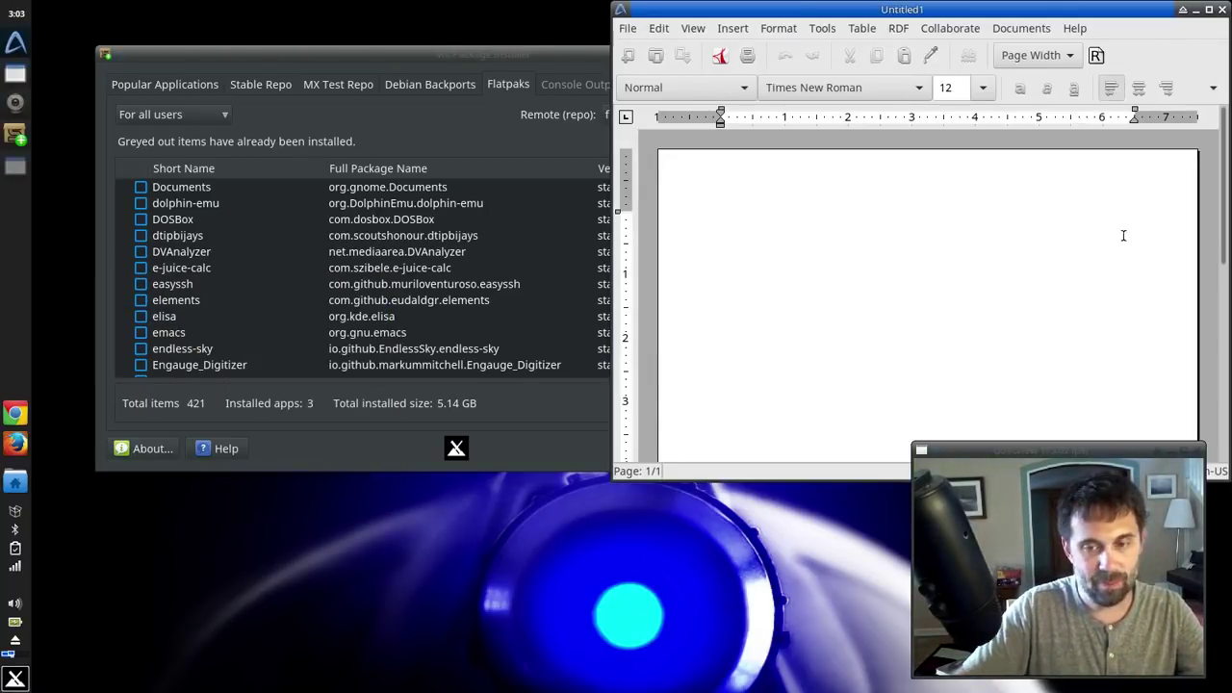
# Step: View AbiWord's Open File dialog, and close both the dialog and AbiWord
pyautogui.click(655, 56)
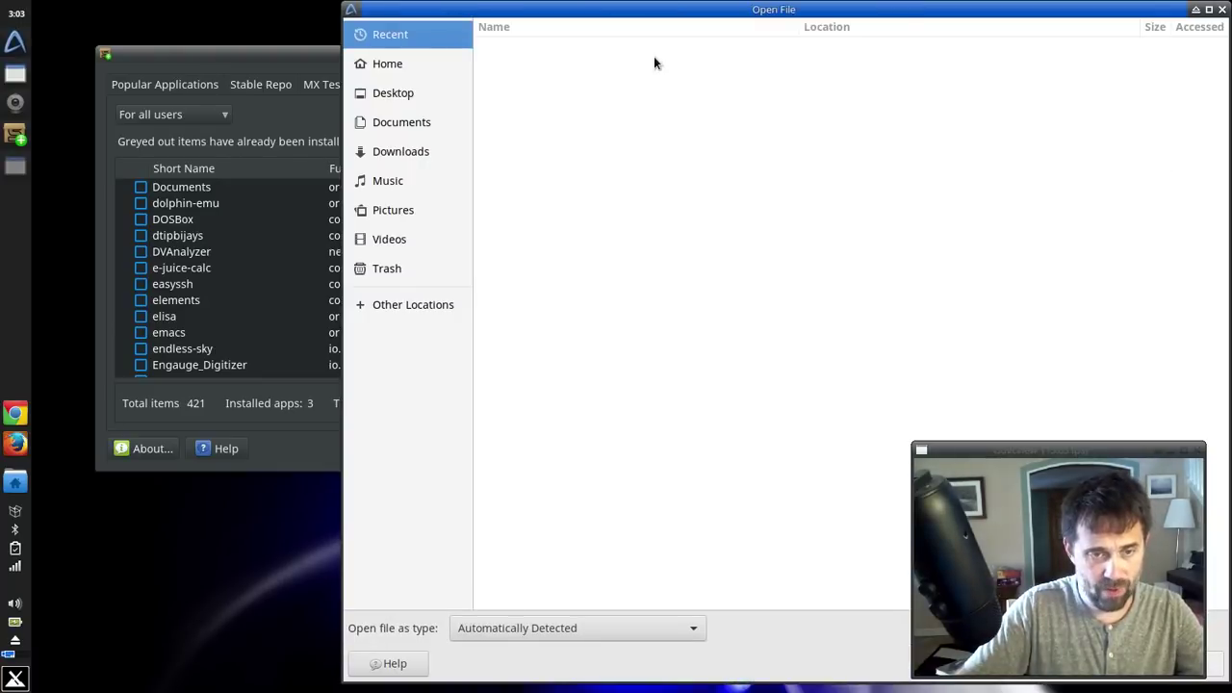
pyautogui.click(1222, 10)
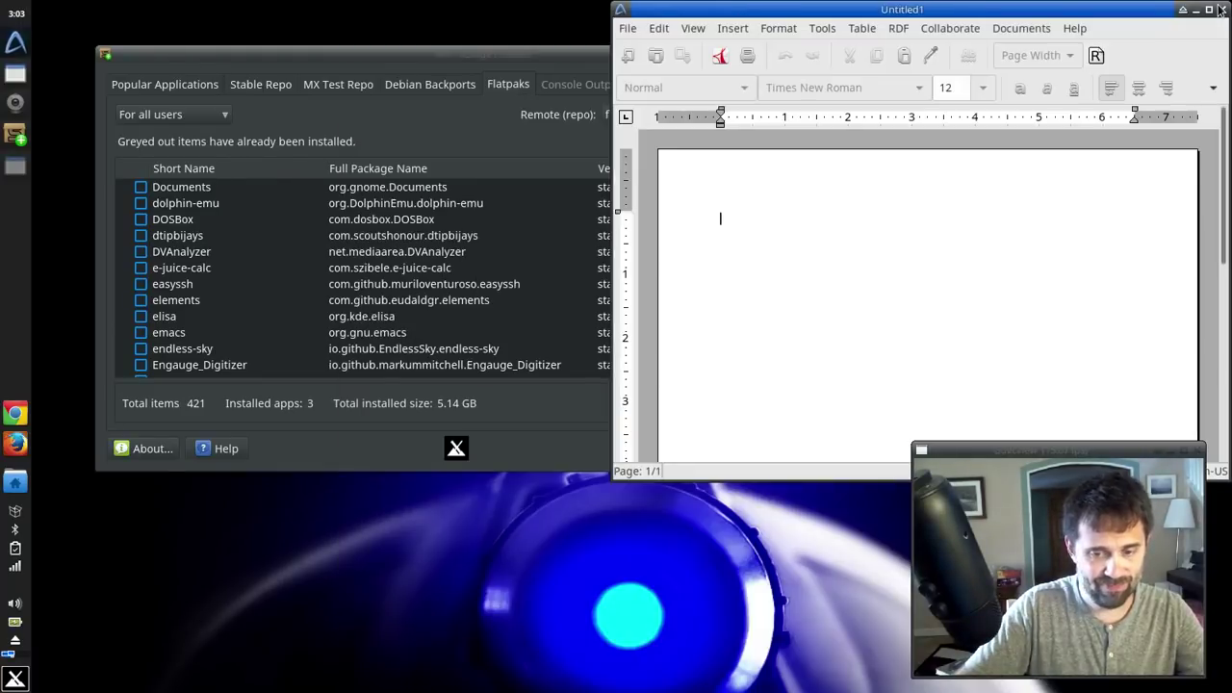
pyautogui.click(1222, 12)
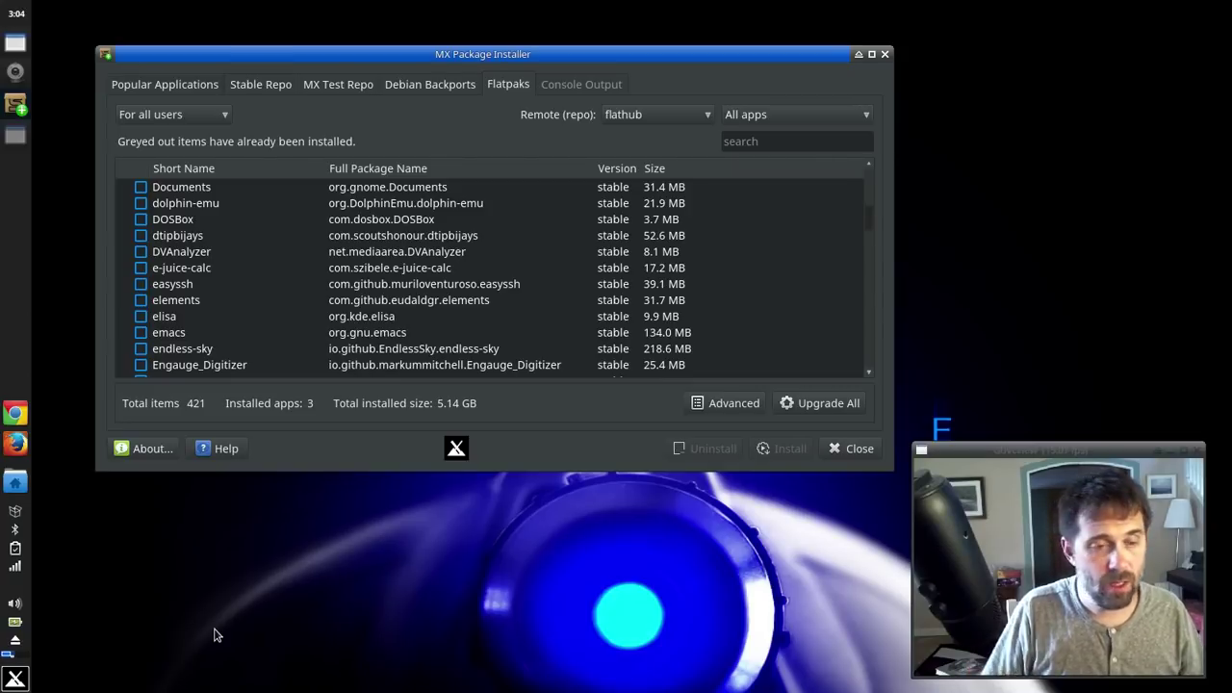
# Step: Browse further down the flathub apps and highlight the ExtremeTuxRacer entry
pyautogui.scroll(-4, 302, 264)
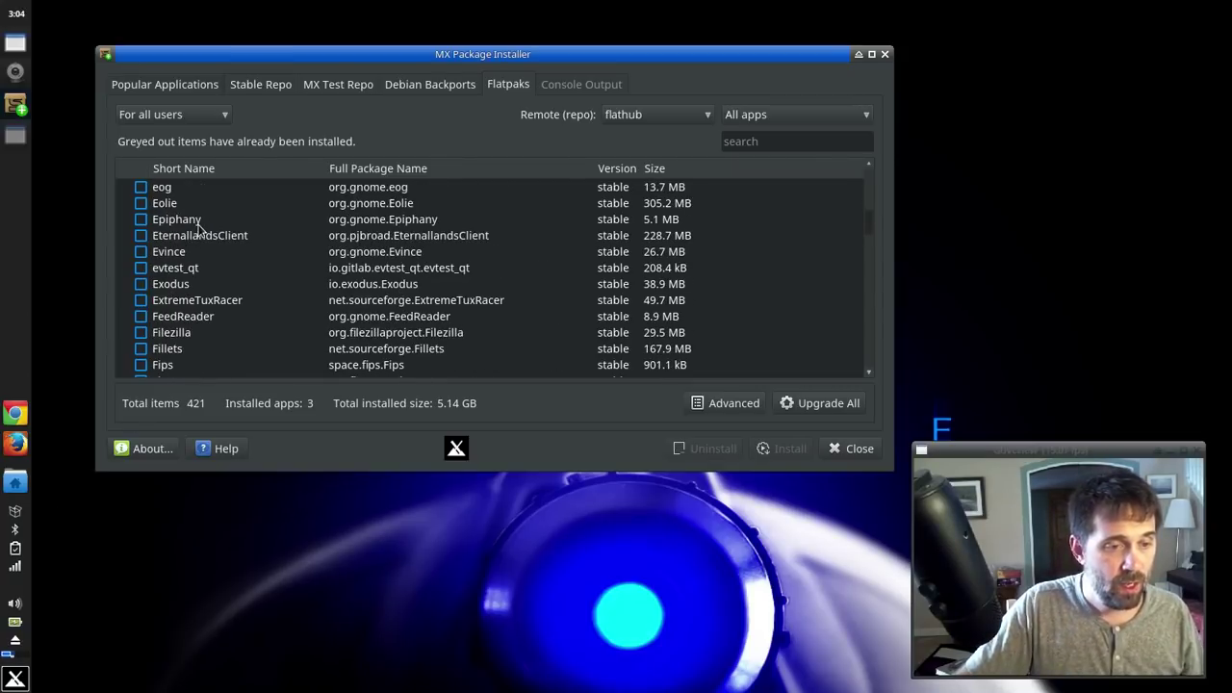
pyautogui.click(385, 304)
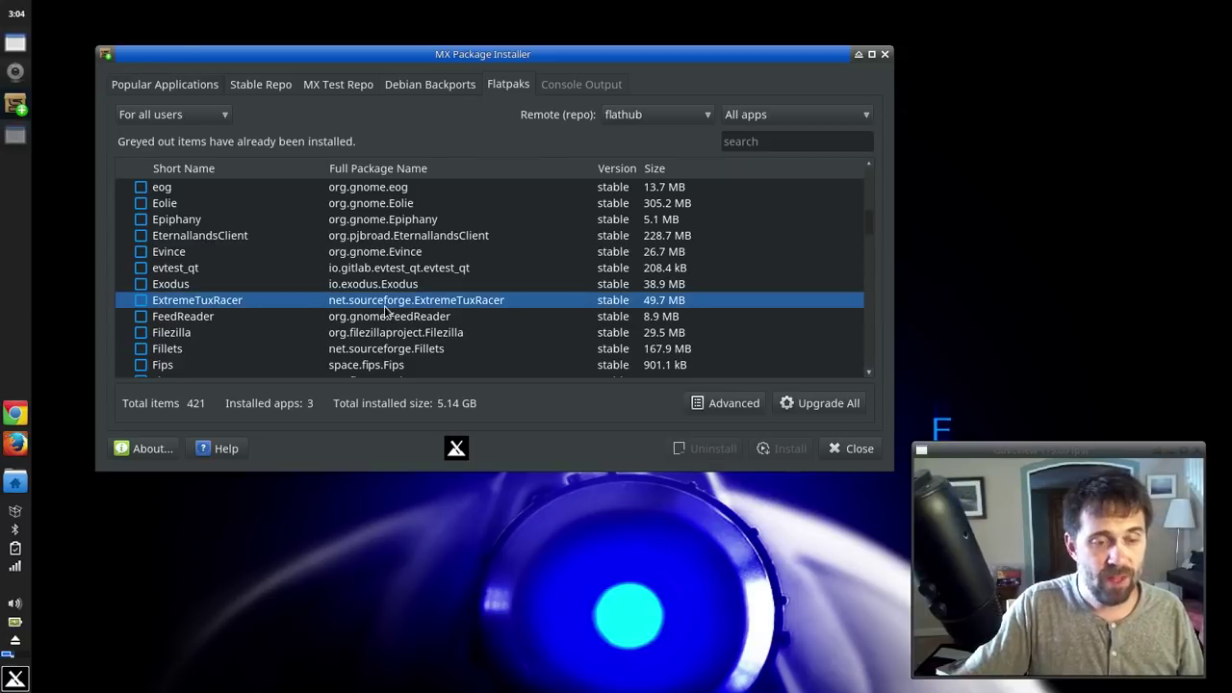